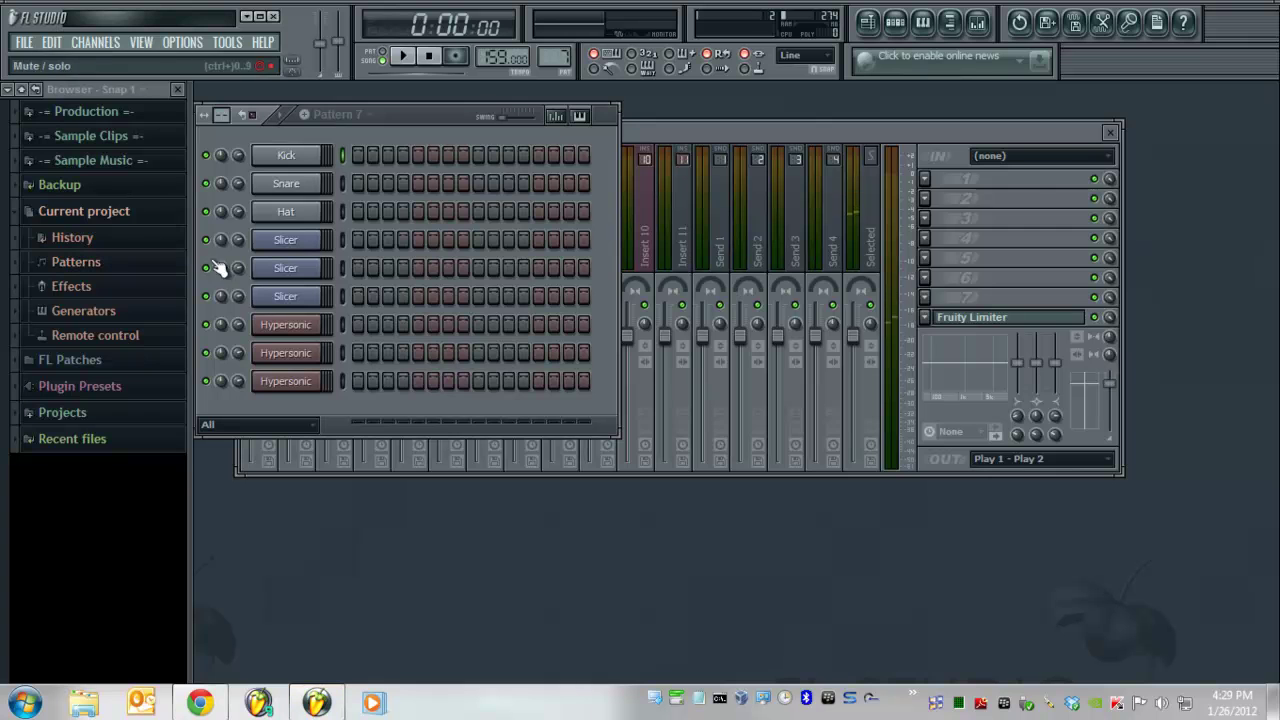
- Open the first Hypersonic channel's plugin and dismiss its request to locate the content folder
{"action": "left_click", "coordinate": [285, 325]}
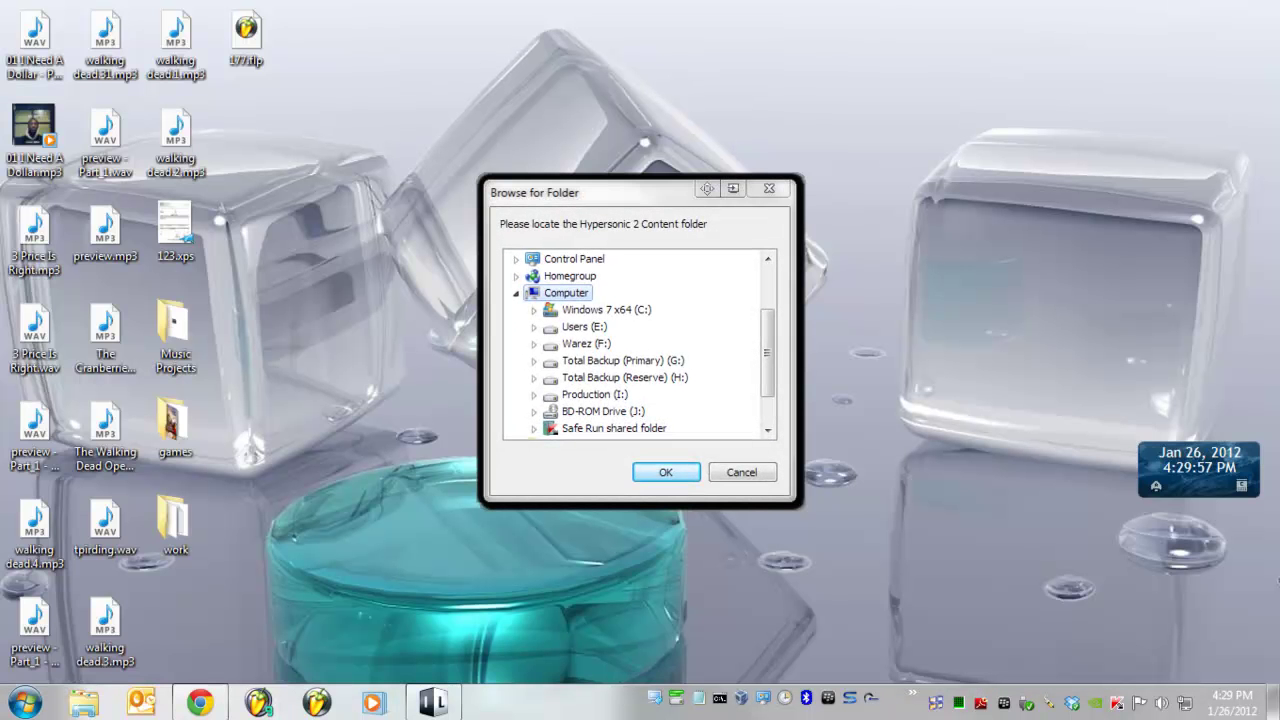
{"action": "key", "text": "Escape"}
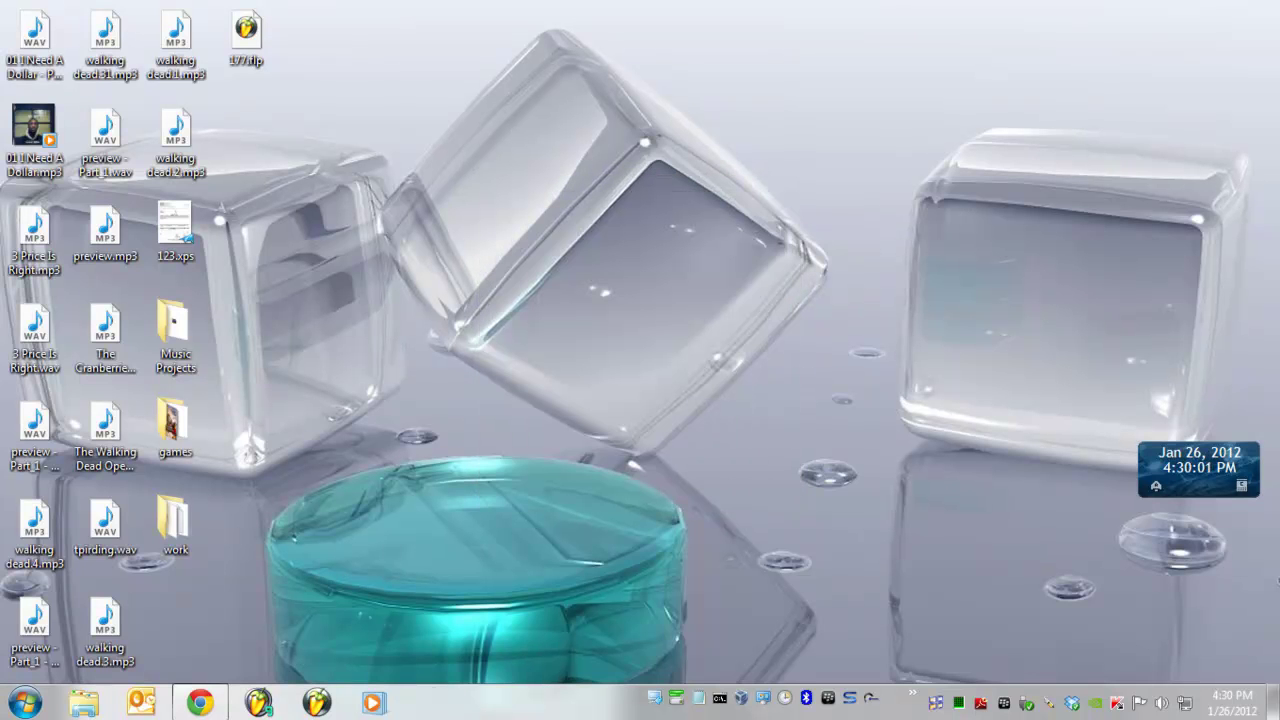
- Switch to Windows Explorer and open the Hypersonic 2 Content1 folder in VST Data Files on the Production (I:) drive
{"action": "left_click", "coordinate": [84, 704]}
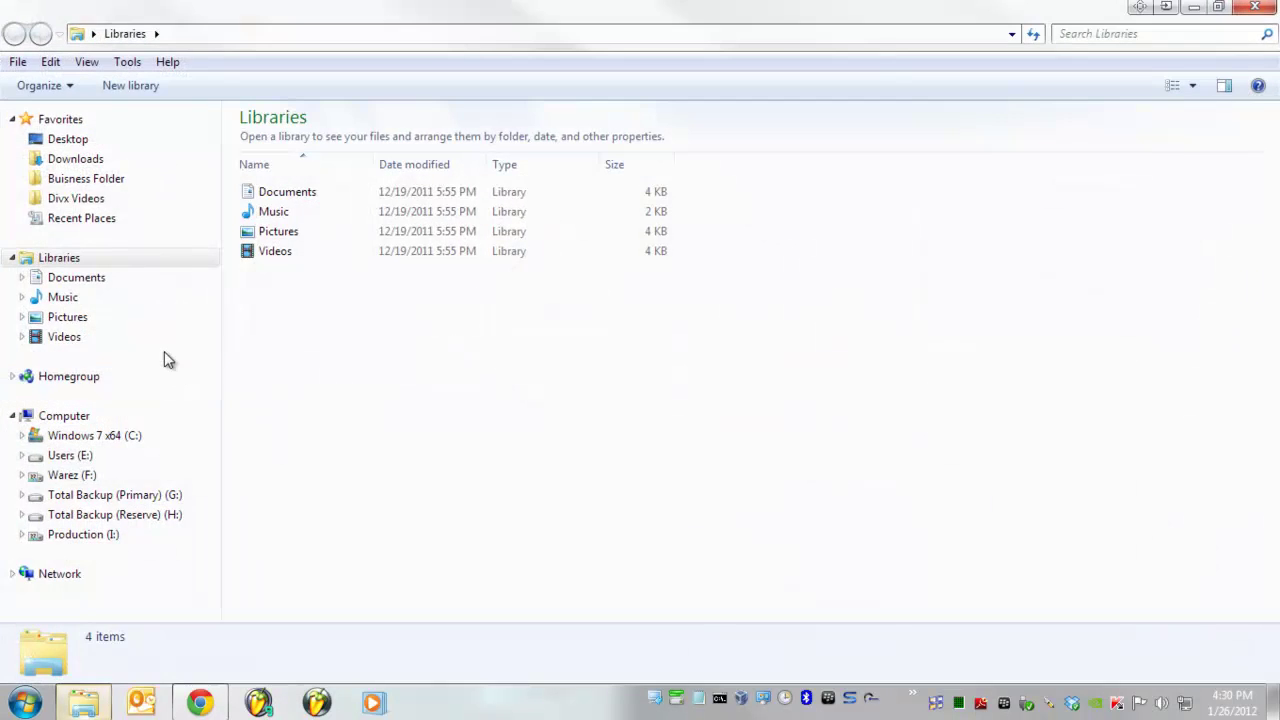
{"action": "left_click", "coordinate": [110, 534]}
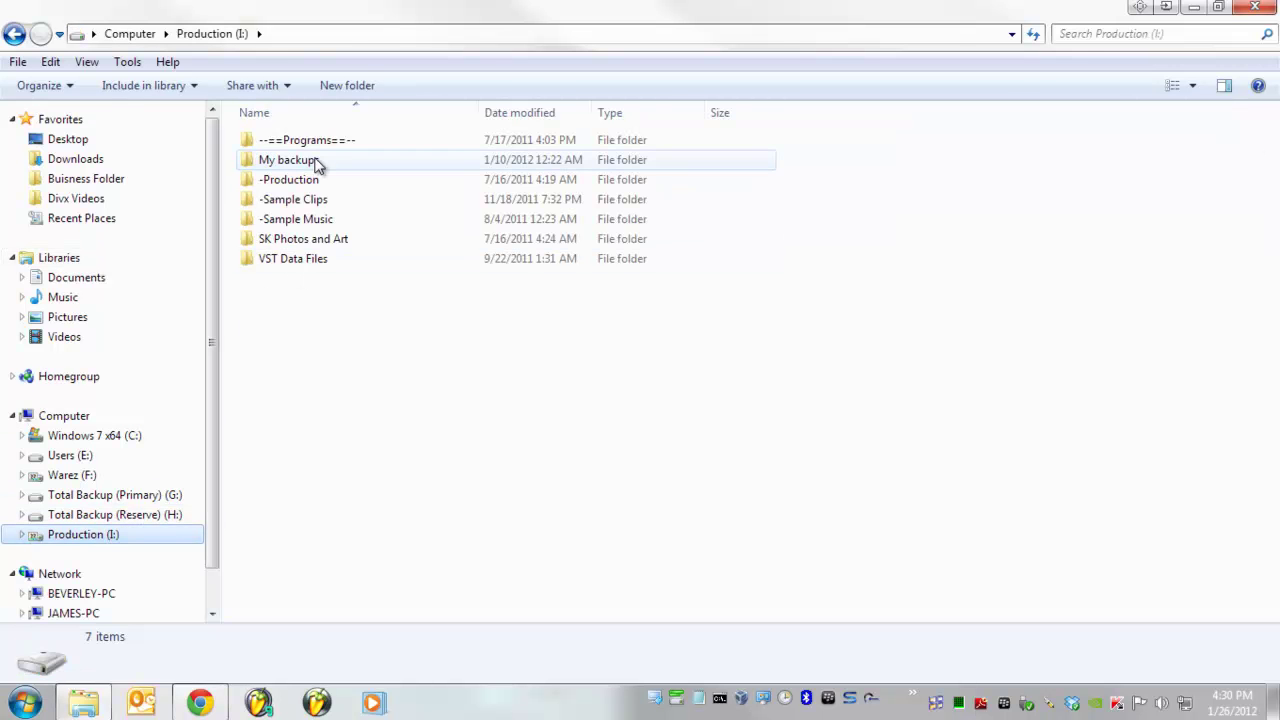
{"action": "double_click", "coordinate": [300, 258]}
{"action": "double_click", "coordinate": [309, 161]}
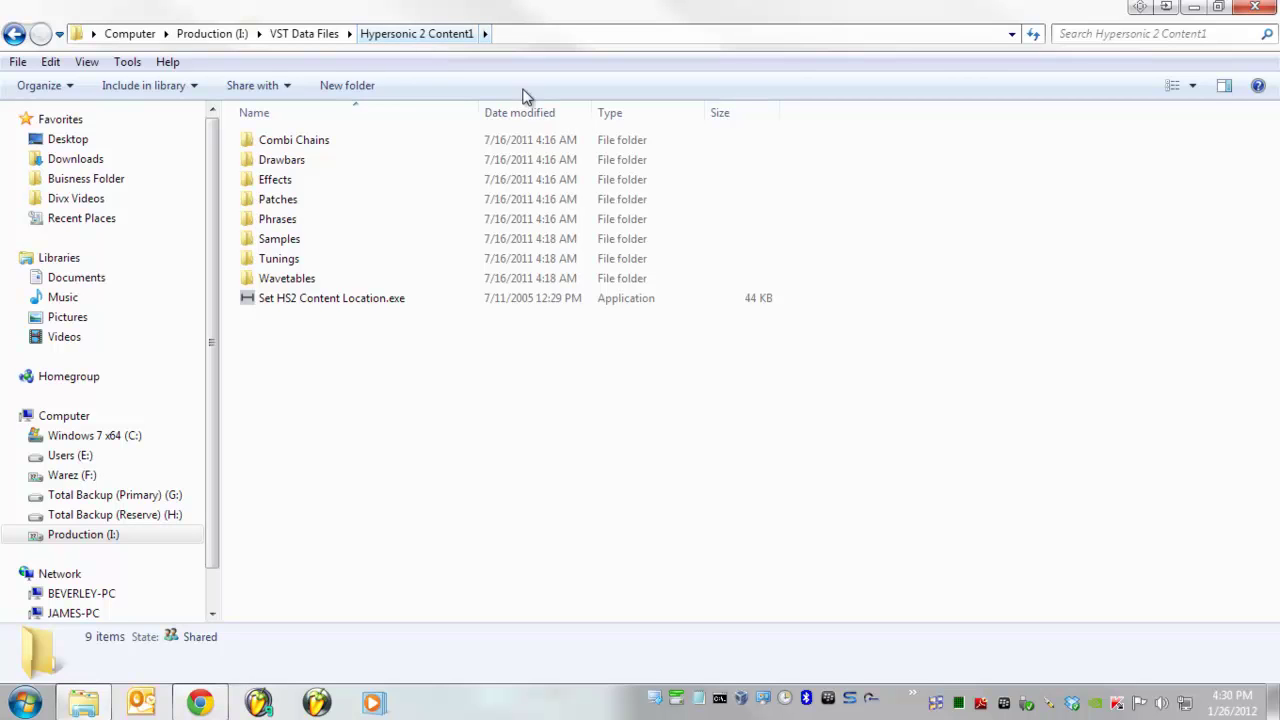
- Copy the full path of the Hypersonic 2 Content1 folder to the clipboard
{"action": "left_click", "coordinate": [574, 35]}
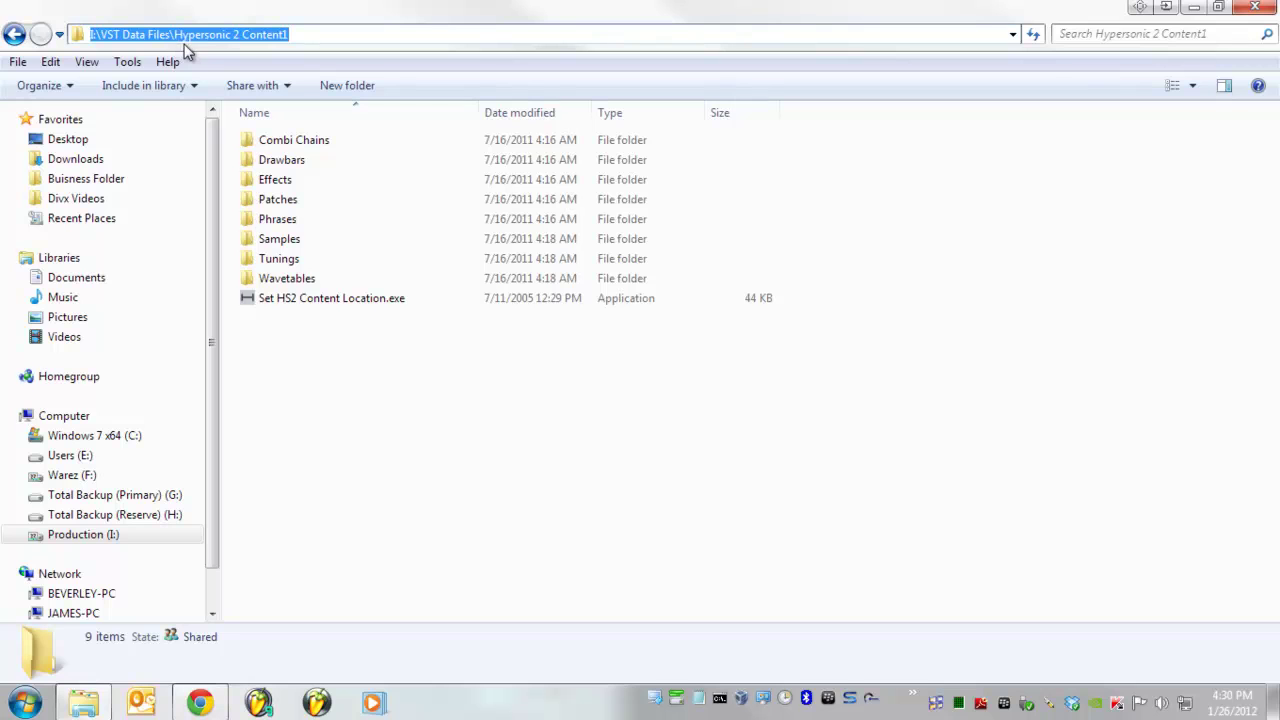
{"action": "left_click", "coordinate": [305, 34]}
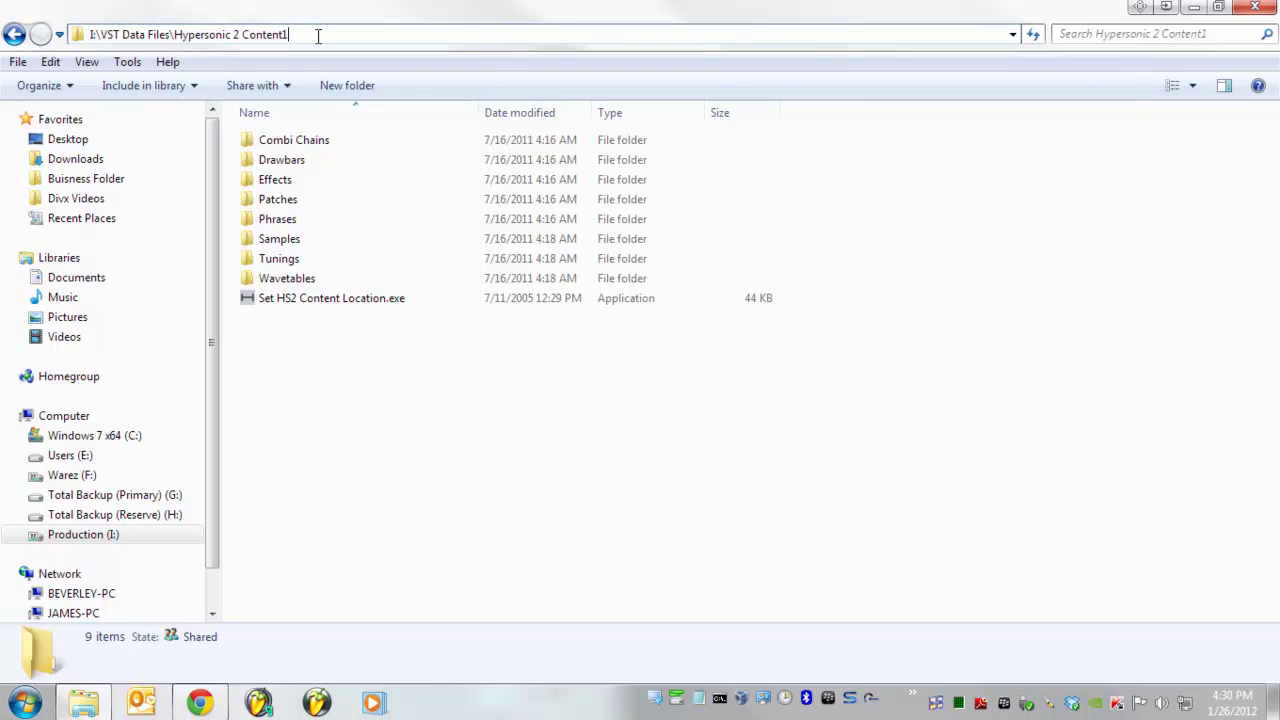
{"action": "left_click", "coordinate": [434, 420]}
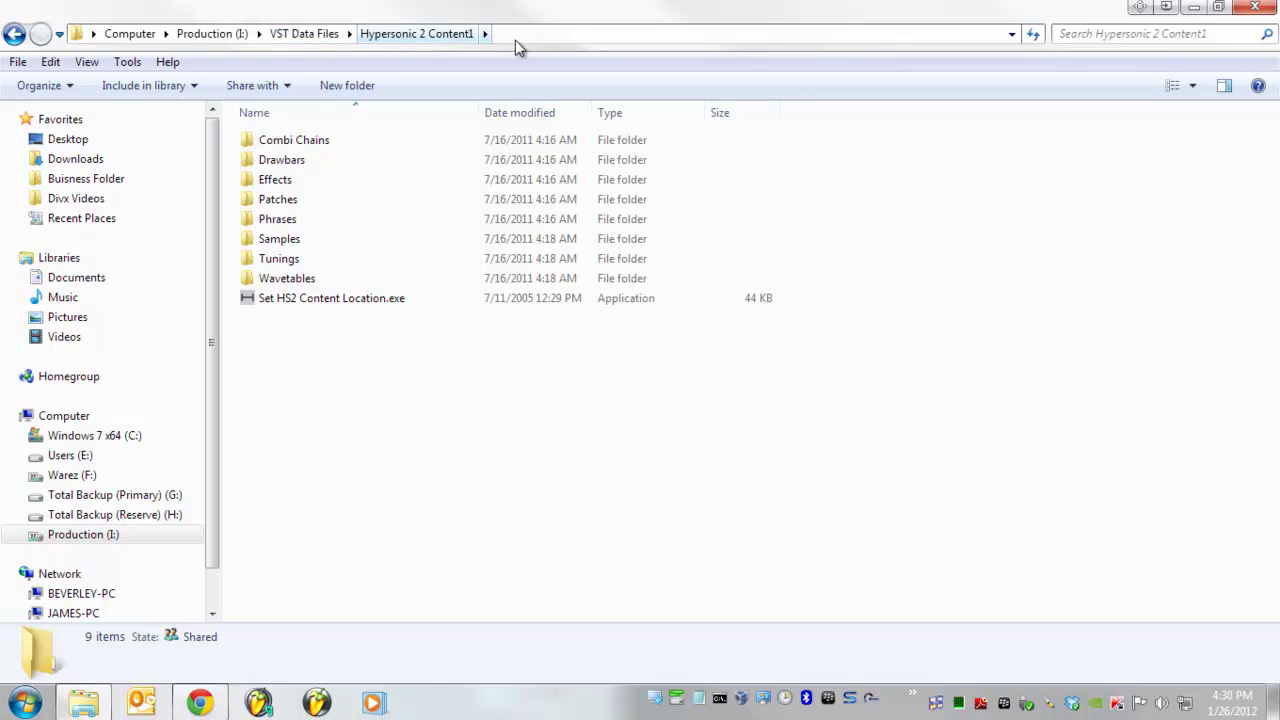
{"action": "left_click", "coordinate": [595, 33]}
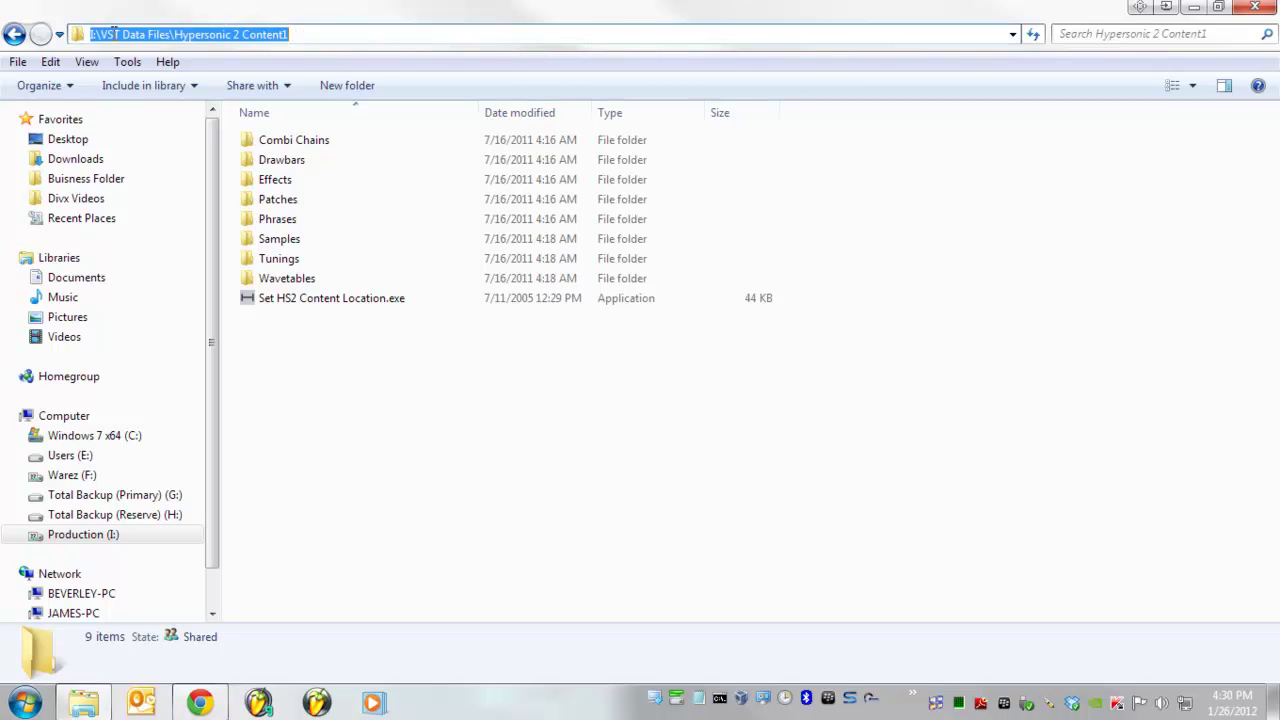
{"action": "right_click", "coordinate": [120, 34]}
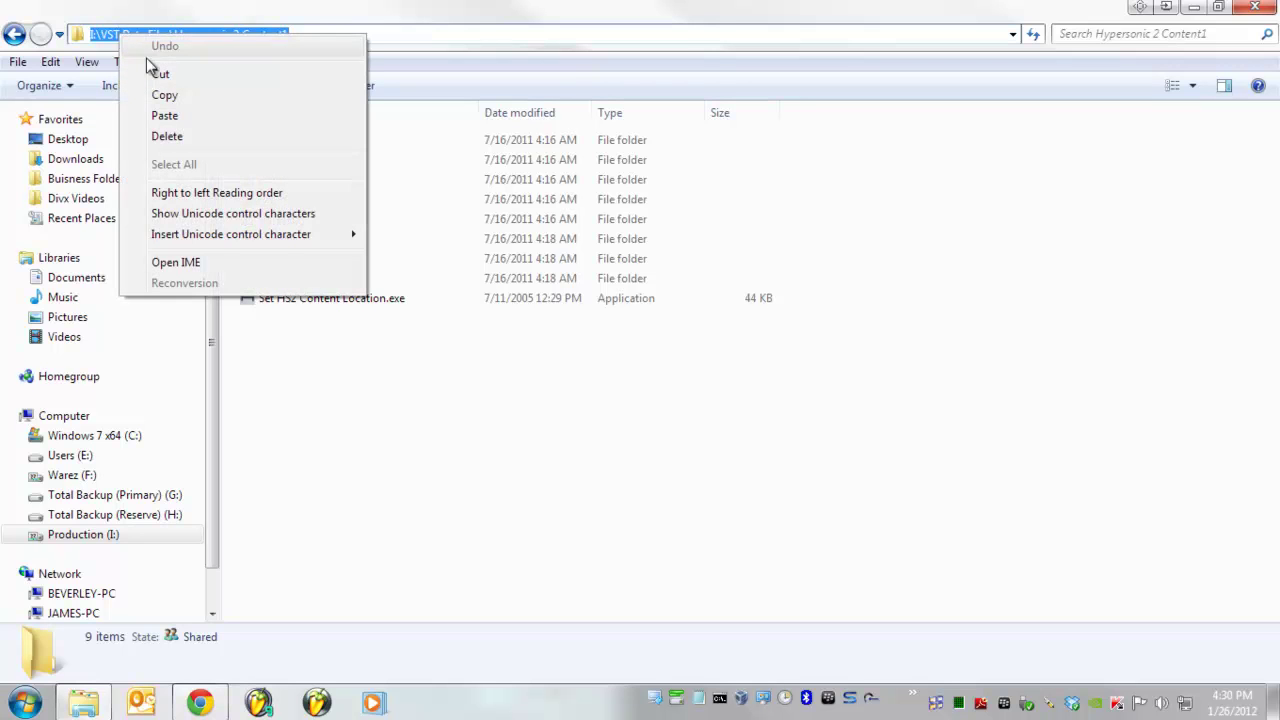
{"action": "left_click", "coordinate": [163, 97]}
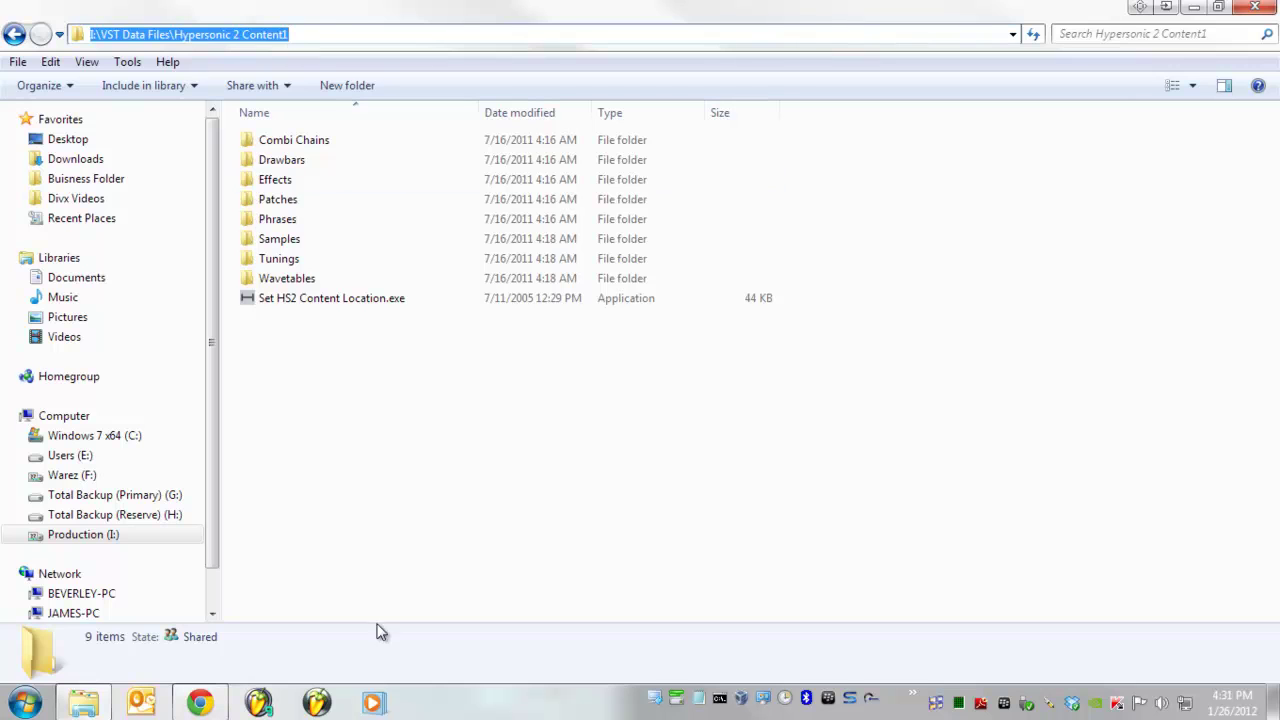
{"action": "left_click", "coordinate": [437, 460]}
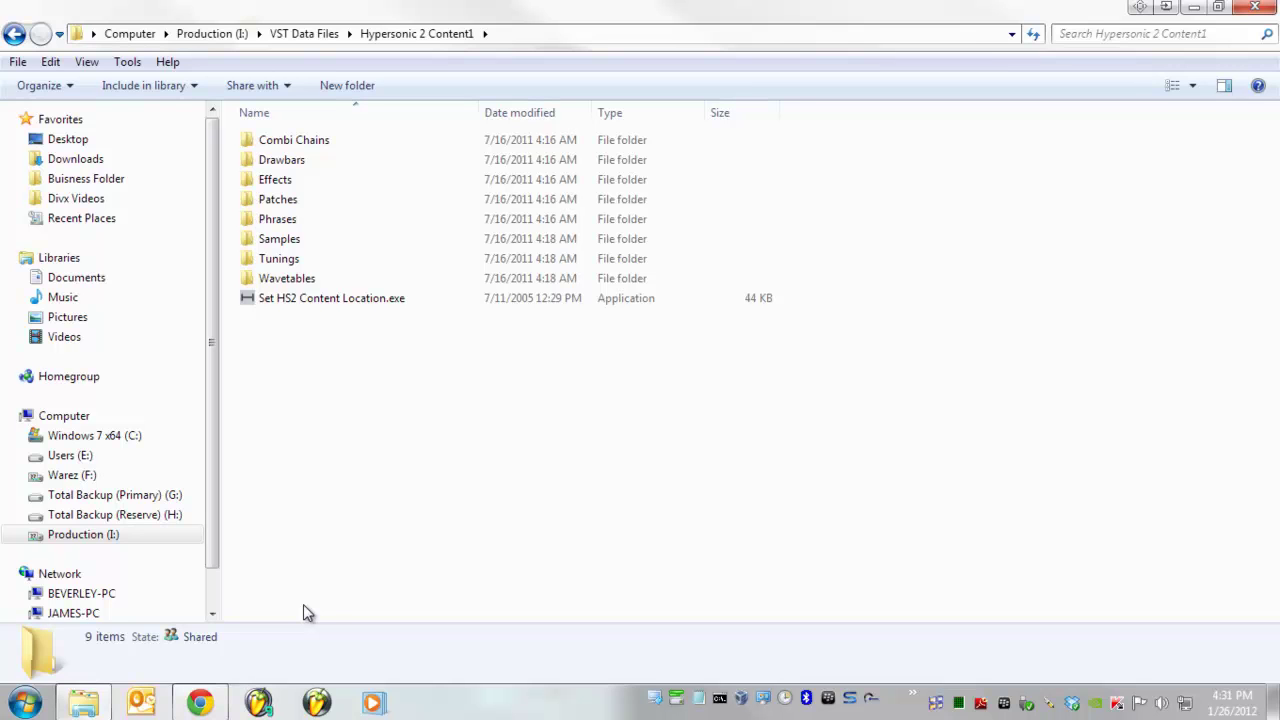
{"action": "left_click", "coordinate": [27, 706]}
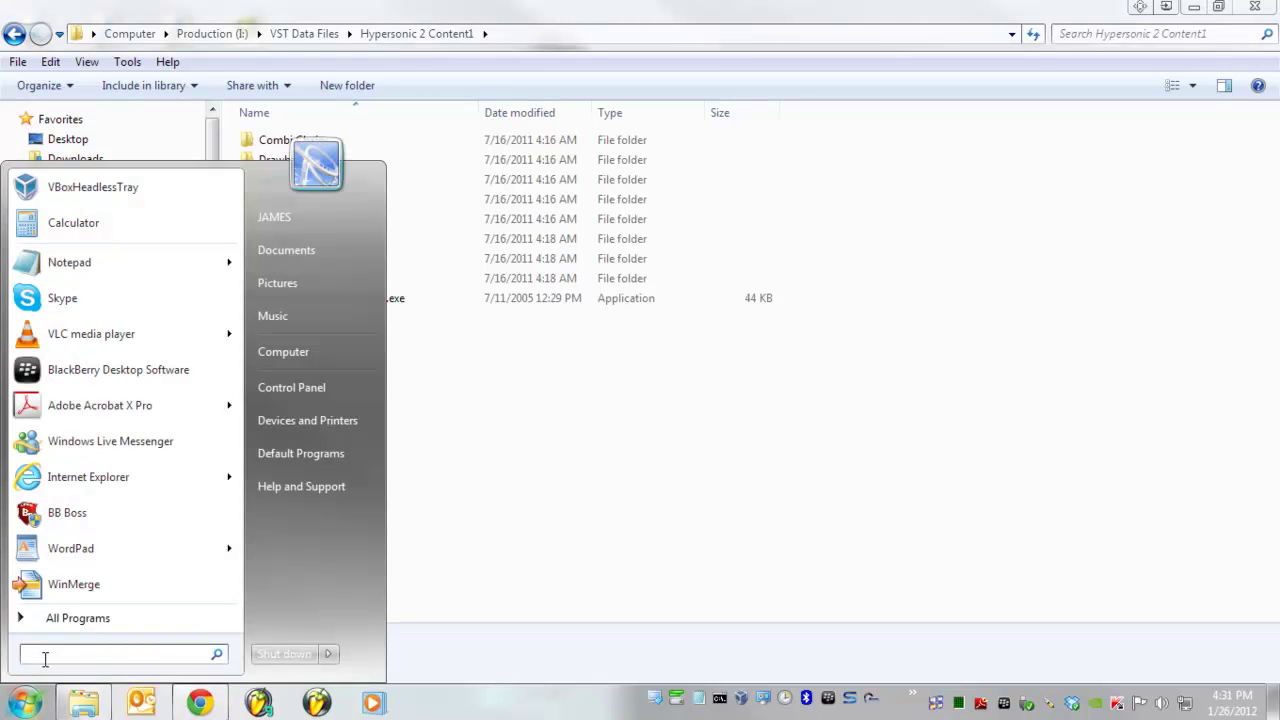
{"action": "type", "text": "regedit"}
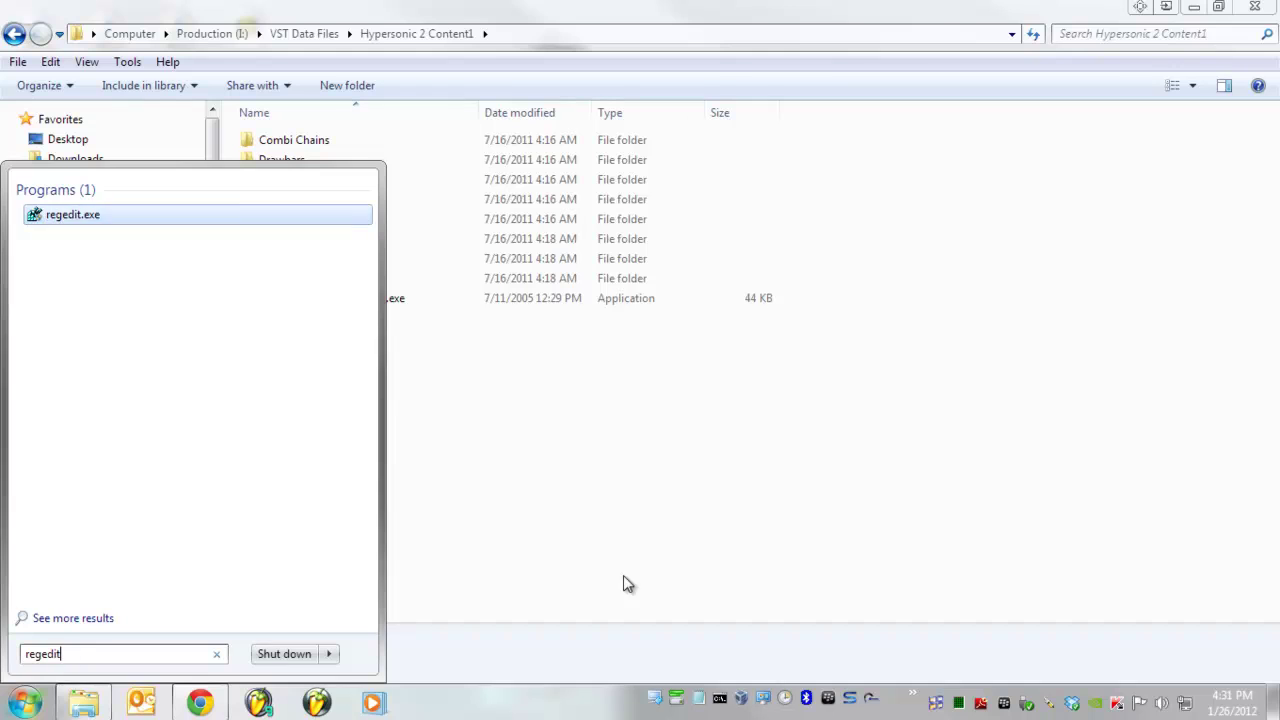
{"action": "left_click", "coordinate": [593, 511]}
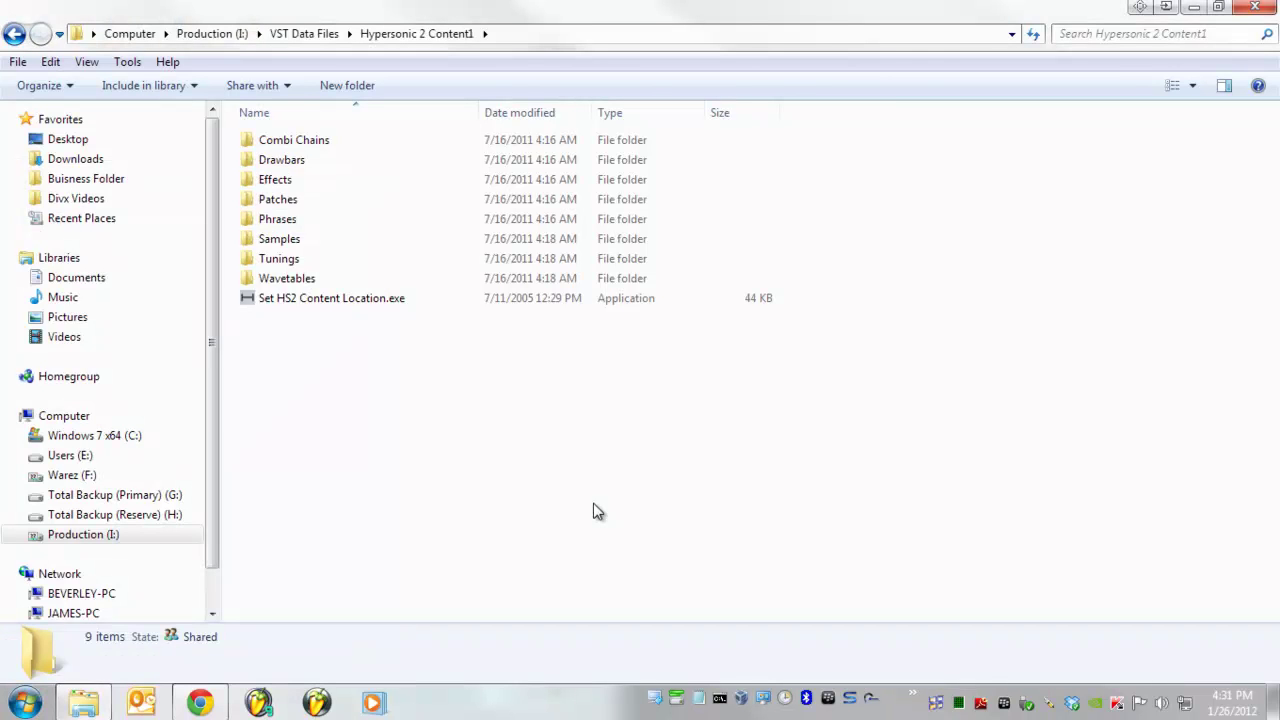
- Launch the Registry Editor by running the regedit command
{"action": "key", "text": "super+r"}
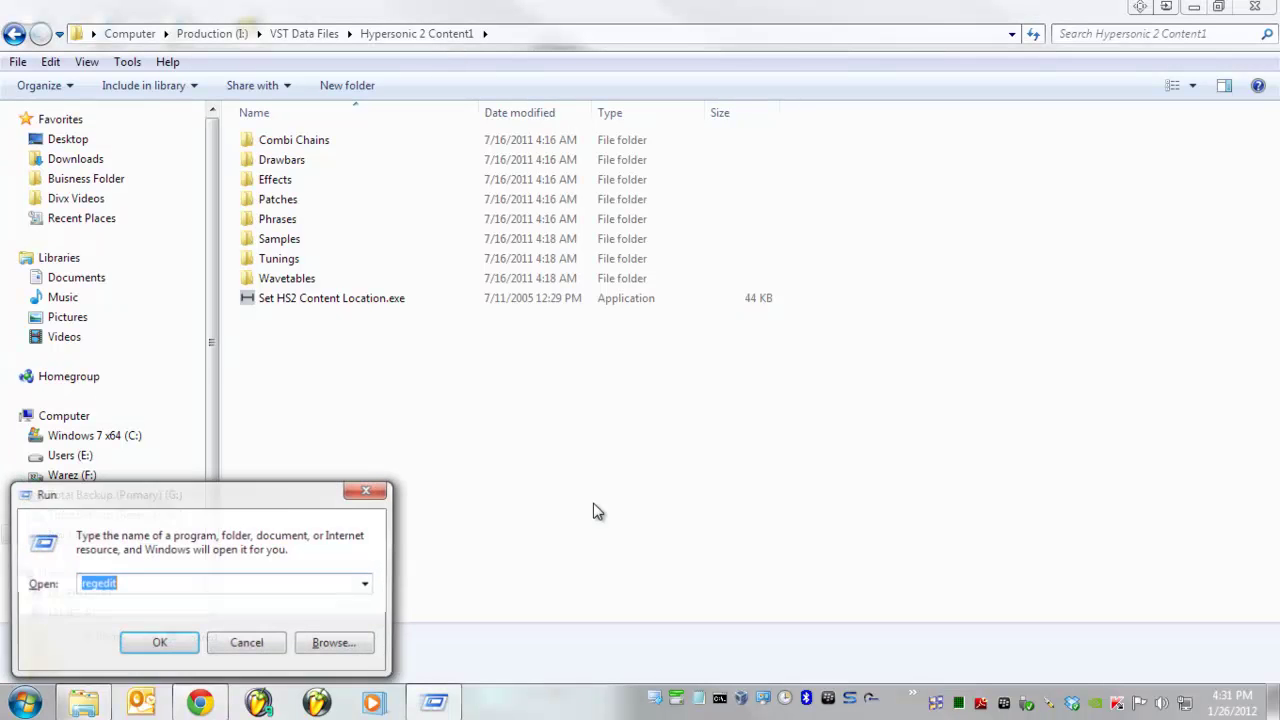
{"action": "left_click_drag", "start_coordinate": [170, 500], "coordinate": [230, 376]}
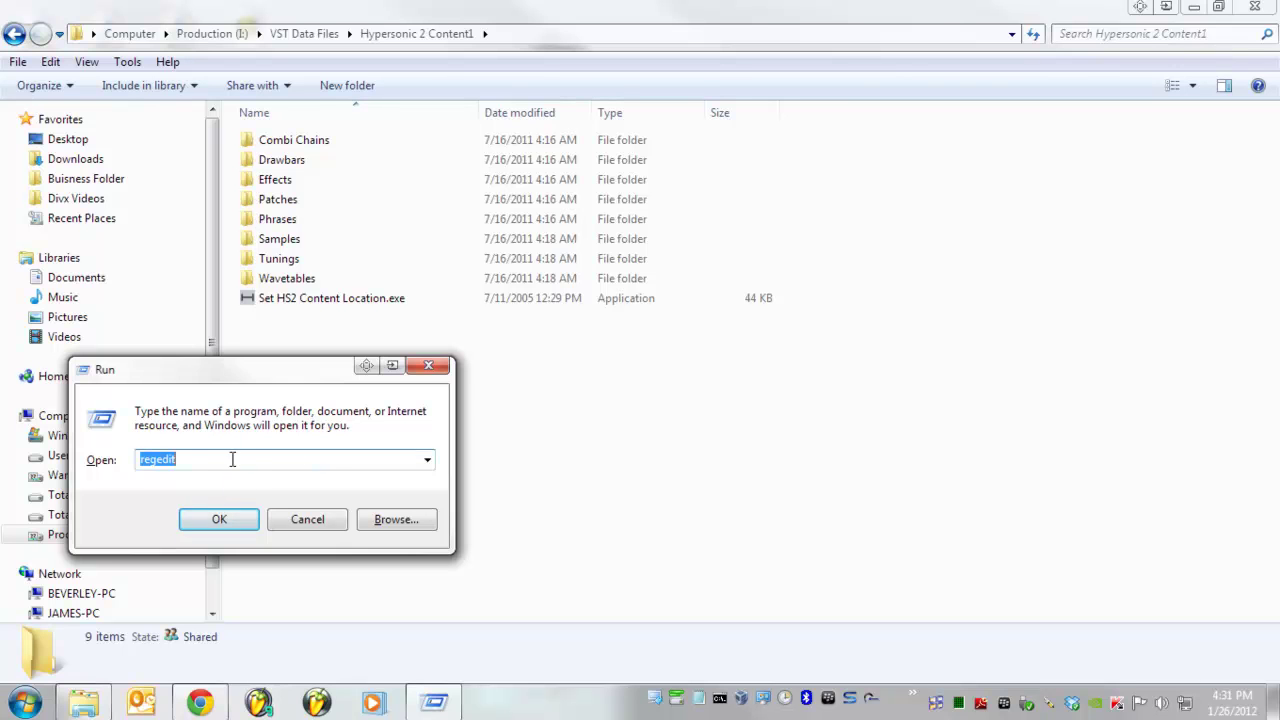
{"action": "left_click", "coordinate": [204, 523]}
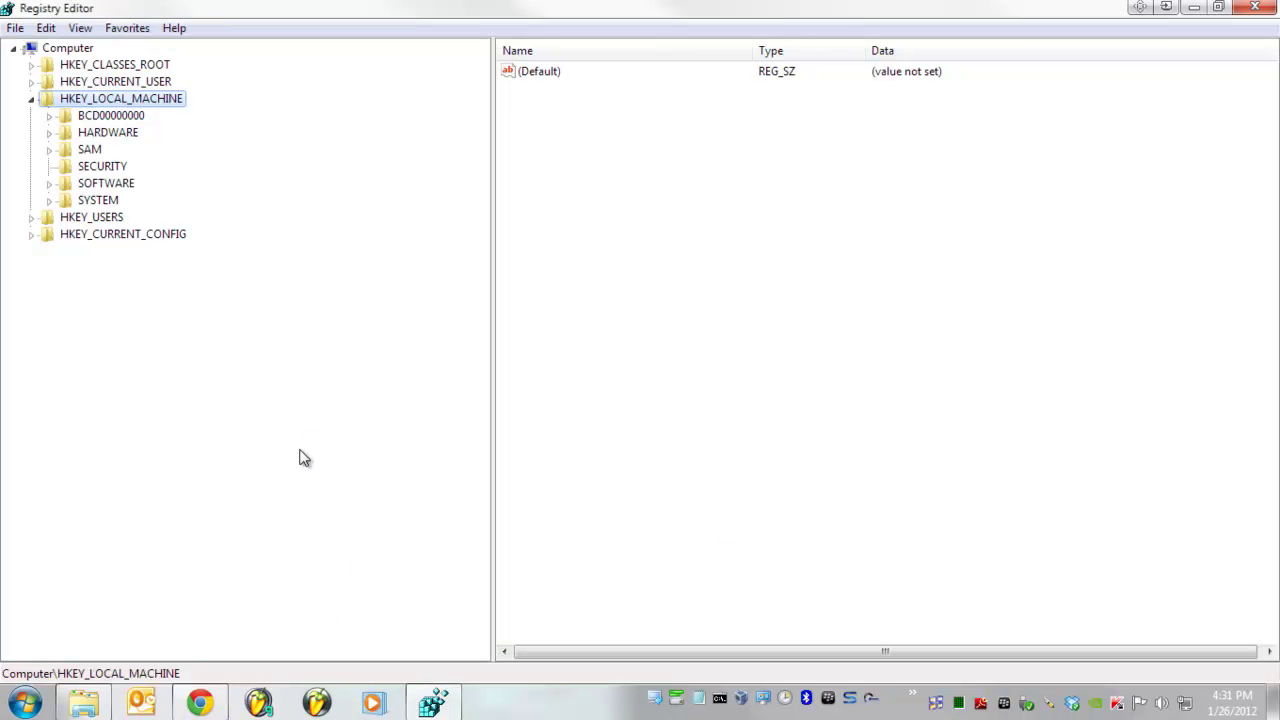
- Expand the registry tree down to HKEY_LOCAL_MACHINE\SOFTWARE\Wow6432Node
{"action": "left_click", "coordinate": [31, 99]}
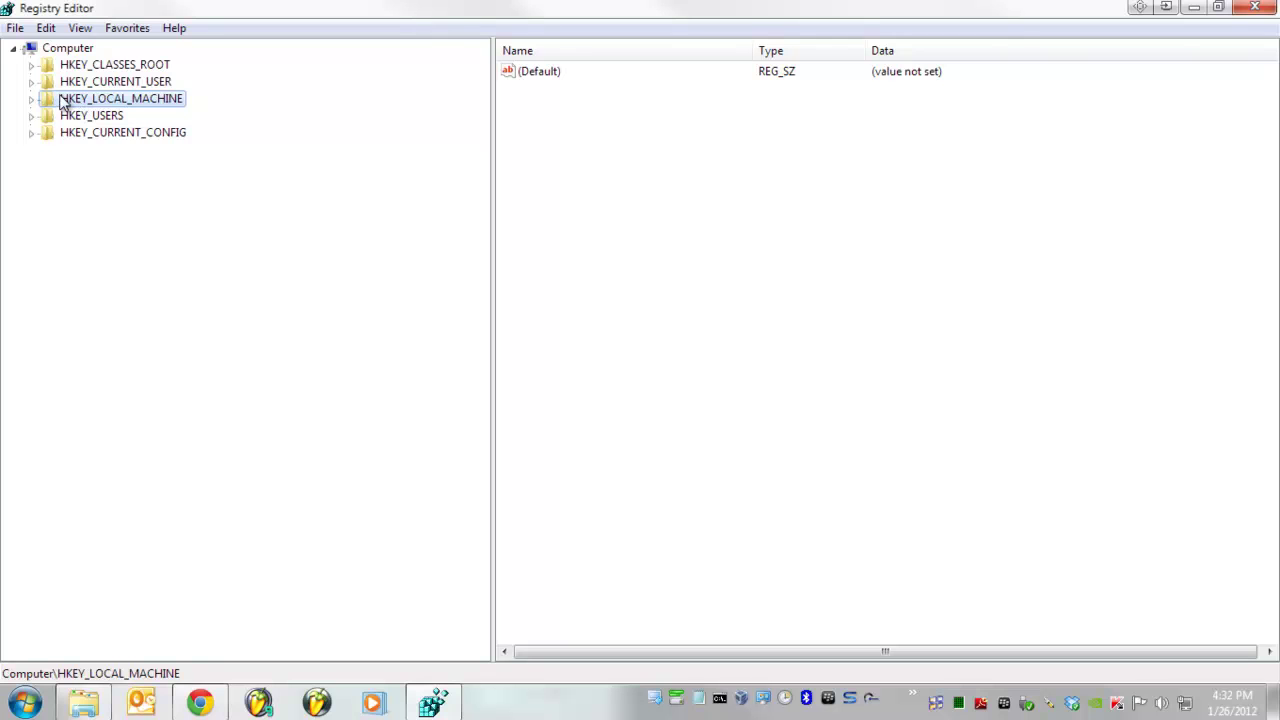
{"action": "left_click", "coordinate": [32, 99]}
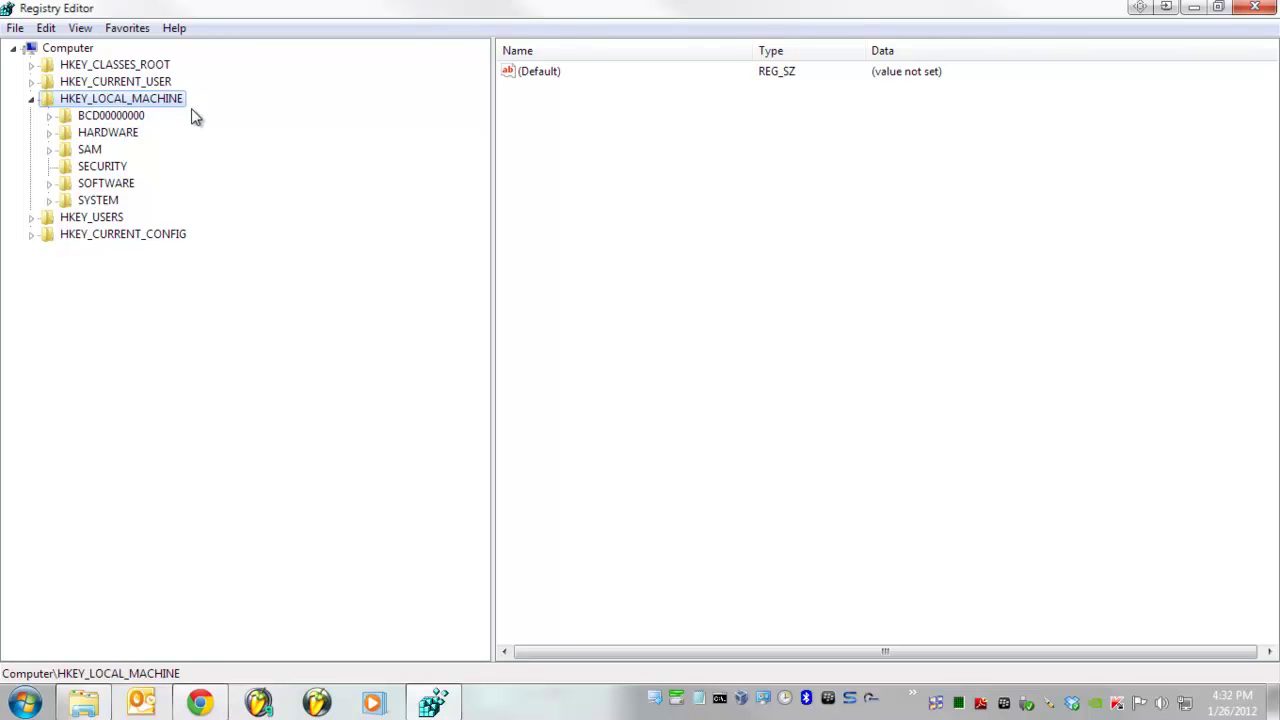
{"action": "left_click", "coordinate": [80, 189]}
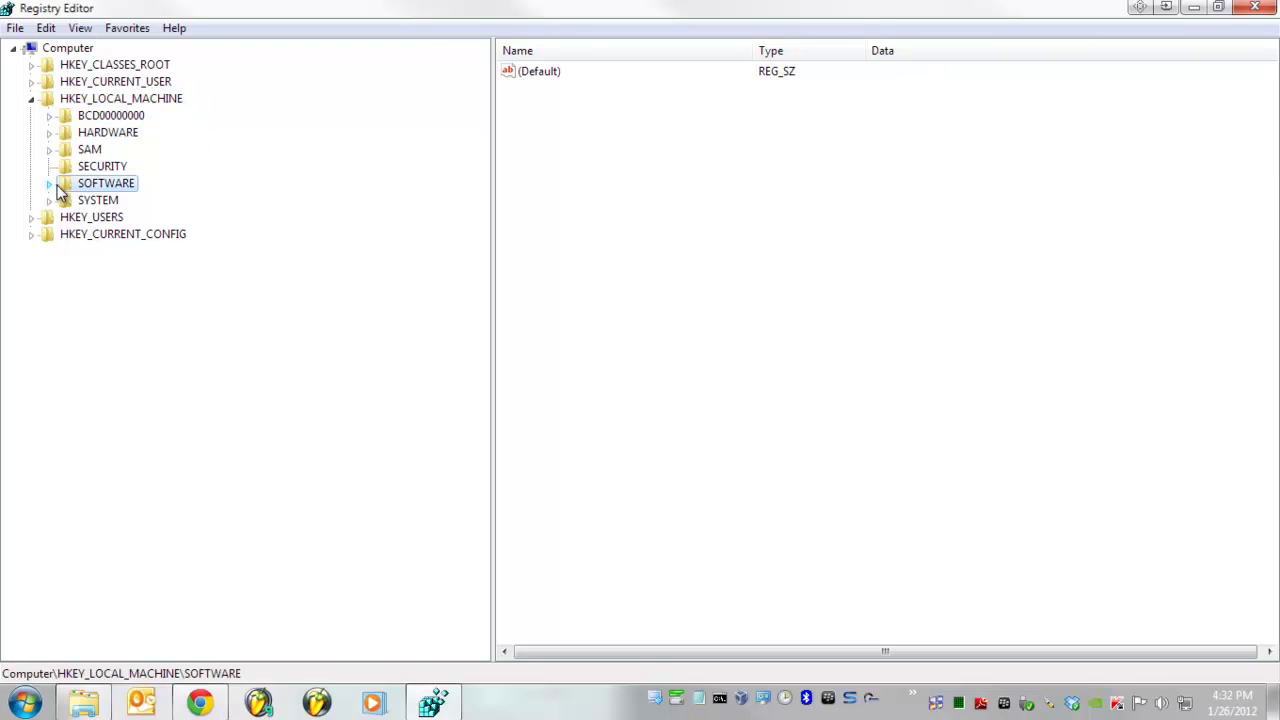
{"action": "left_click", "coordinate": [50, 185]}
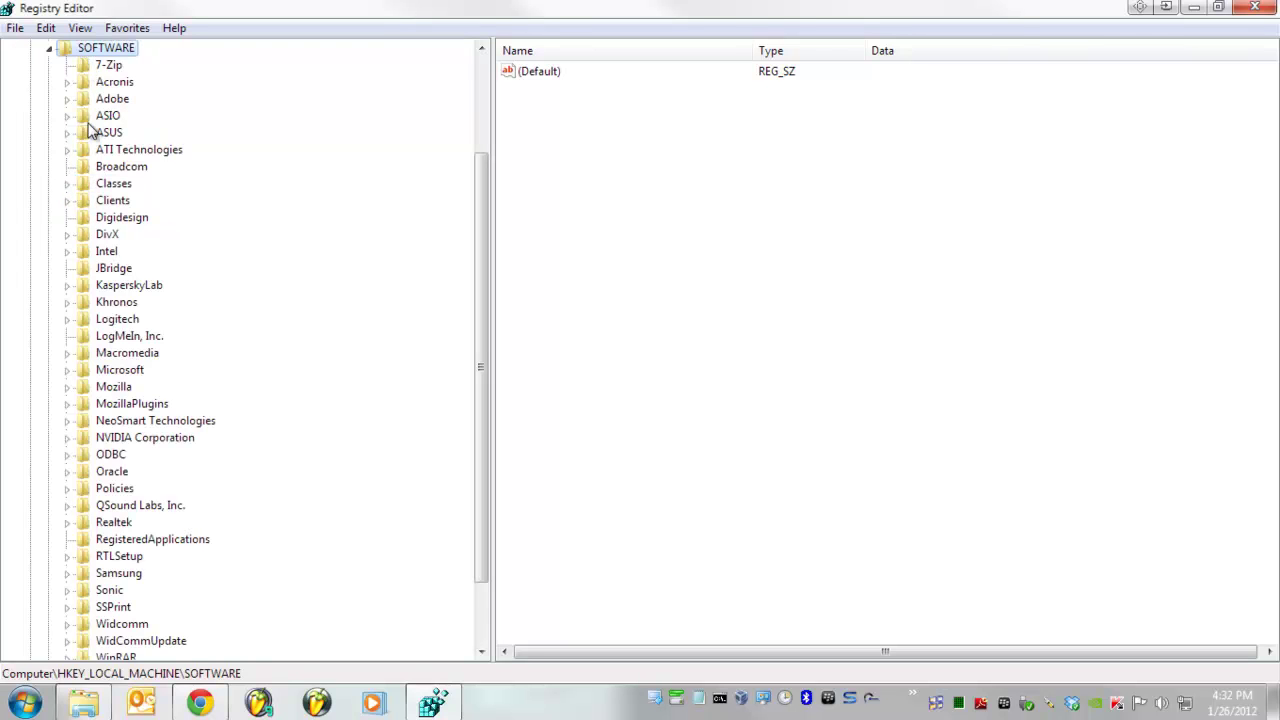
{"action": "left_click", "coordinate": [125, 369]}
{"action": "scroll", "coordinate": [274, 434], "scroll_direction": "down", "scroll_amount": 2}
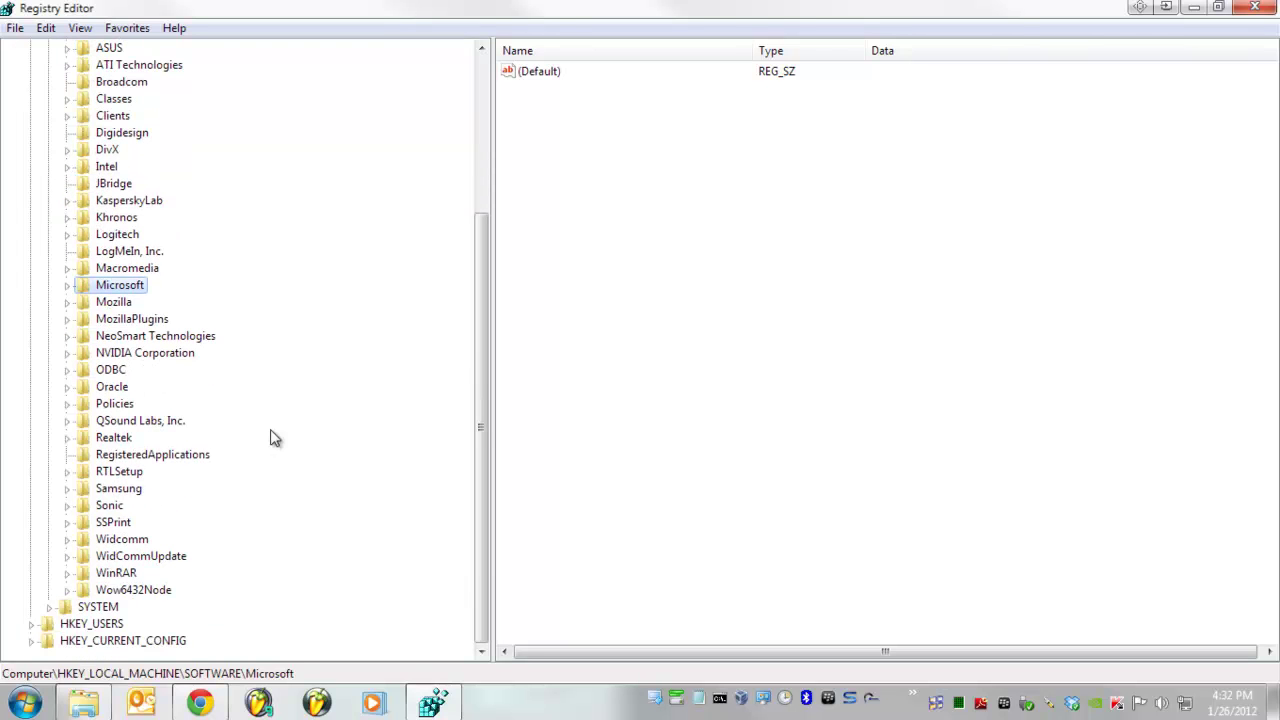
{"action": "left_click", "coordinate": [124, 594]}
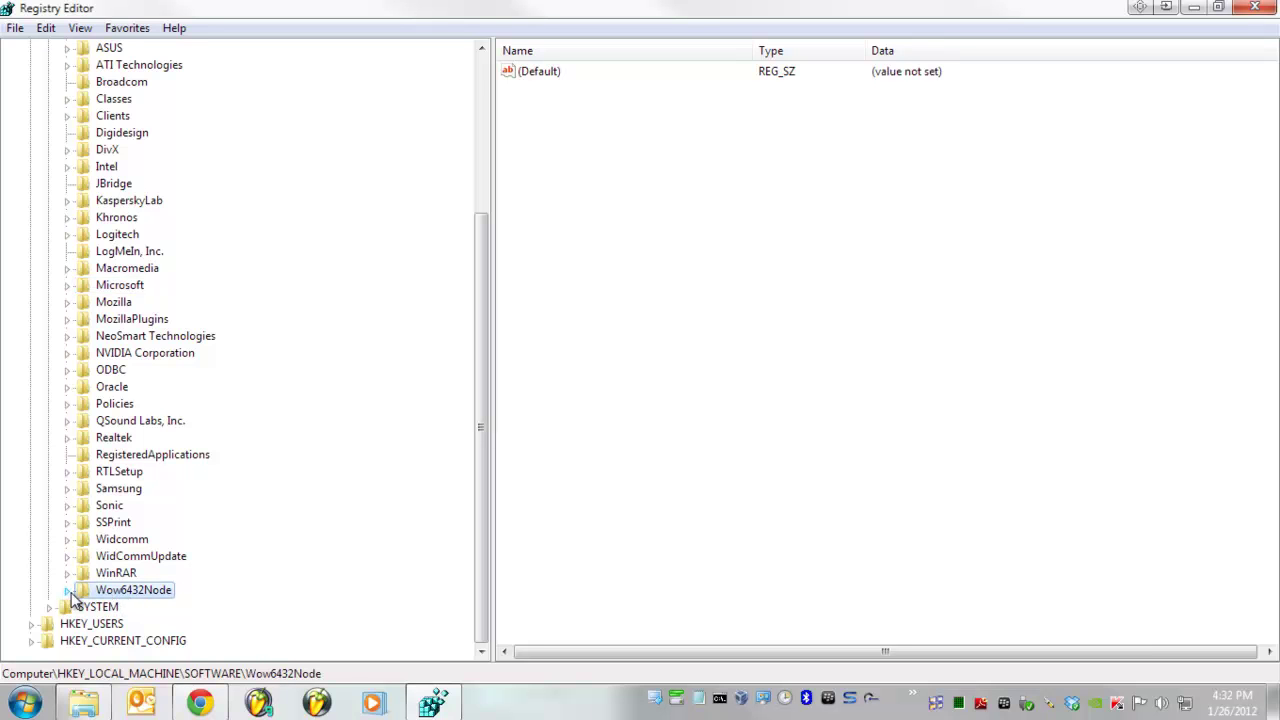
{"action": "left_click", "coordinate": [68, 591]}
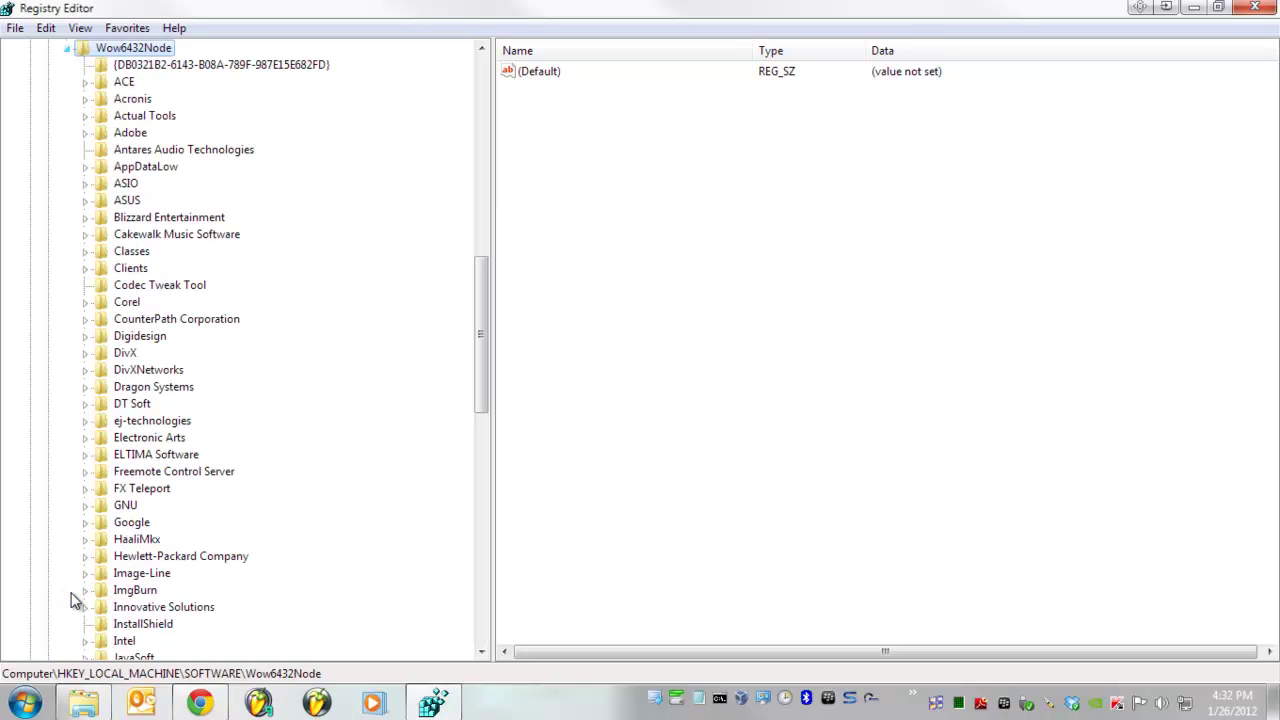
- Expand the Steinberg key inside Wow6432Node and select its Hypersonic 2 subkey
{"action": "left_click", "coordinate": [157, 341]}
{"action": "scroll", "coordinate": [157, 345], "scroll_direction": "down", "scroll_amount": 13}
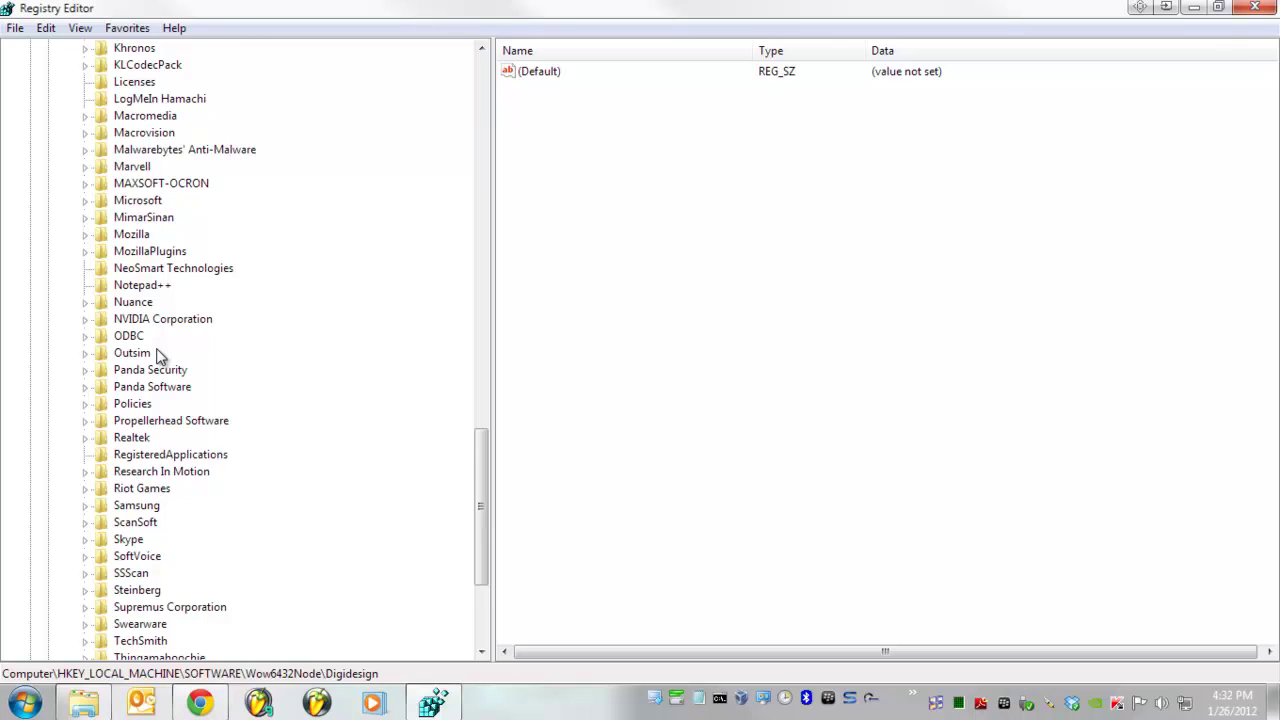
{"action": "scroll", "coordinate": [160, 375], "scroll_direction": "down", "scroll_amount": 2}
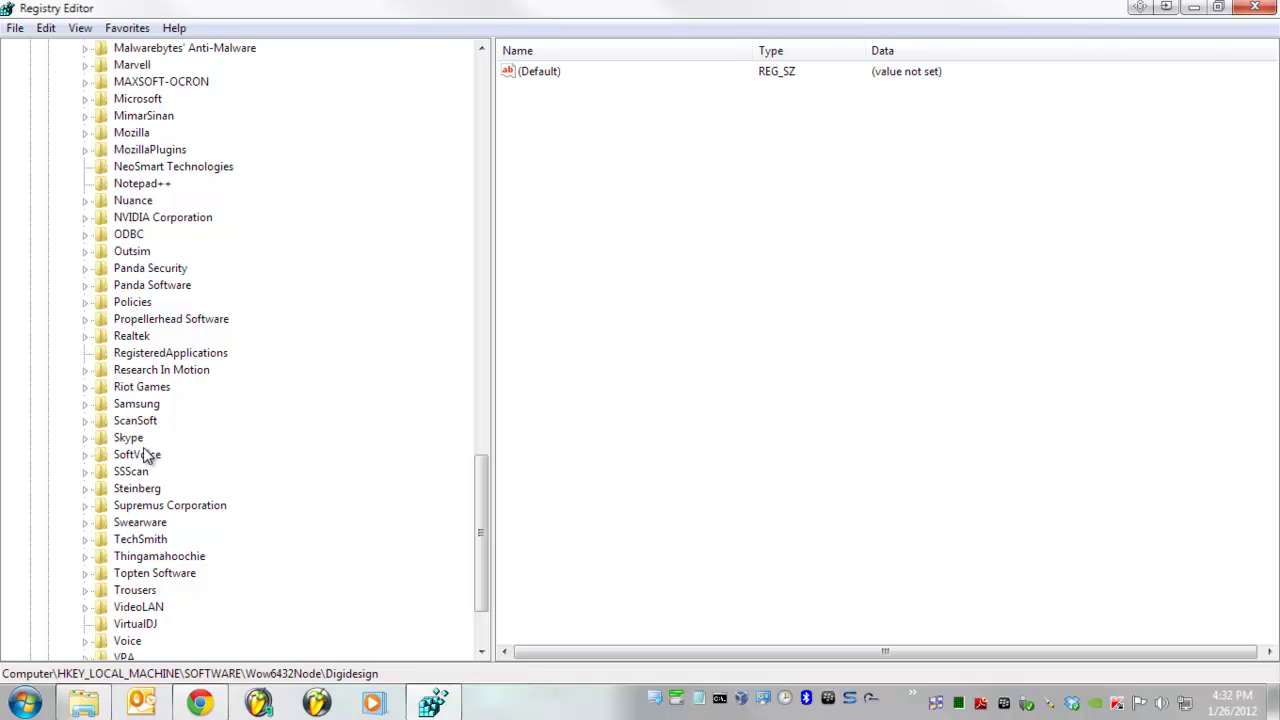
{"action": "left_click", "coordinate": [141, 490]}
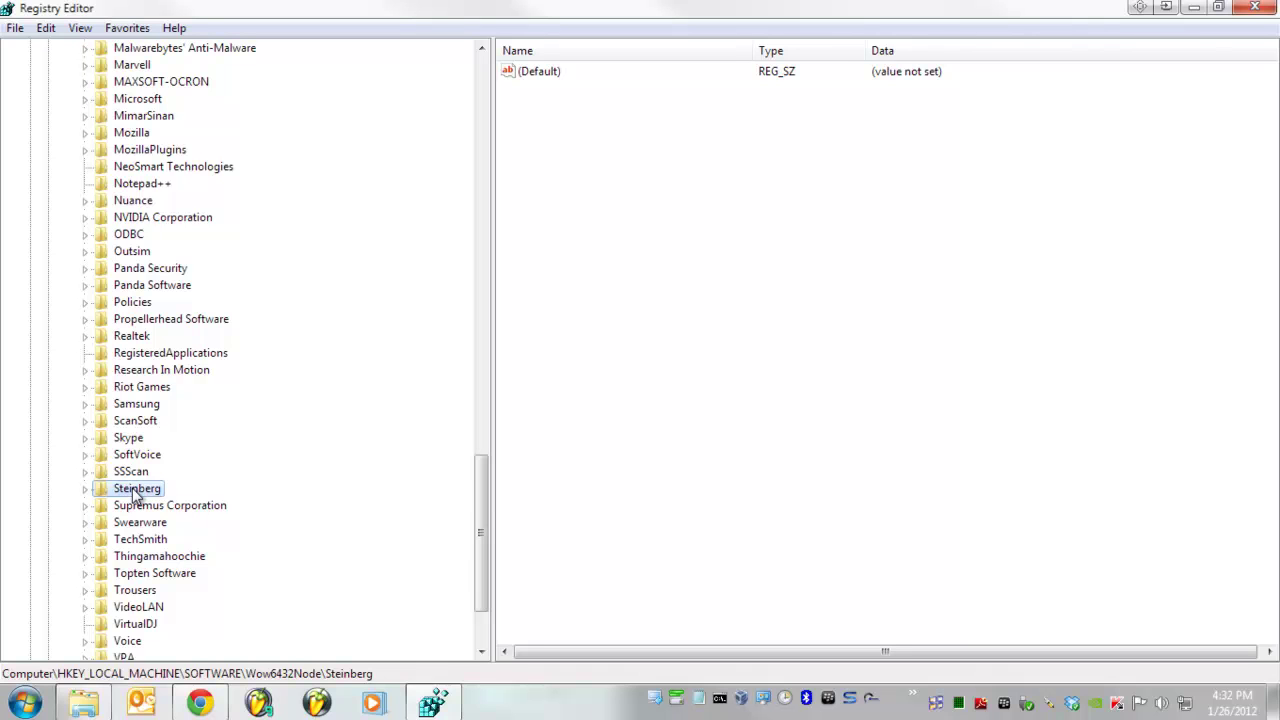
{"action": "double_click", "coordinate": [134, 492]}
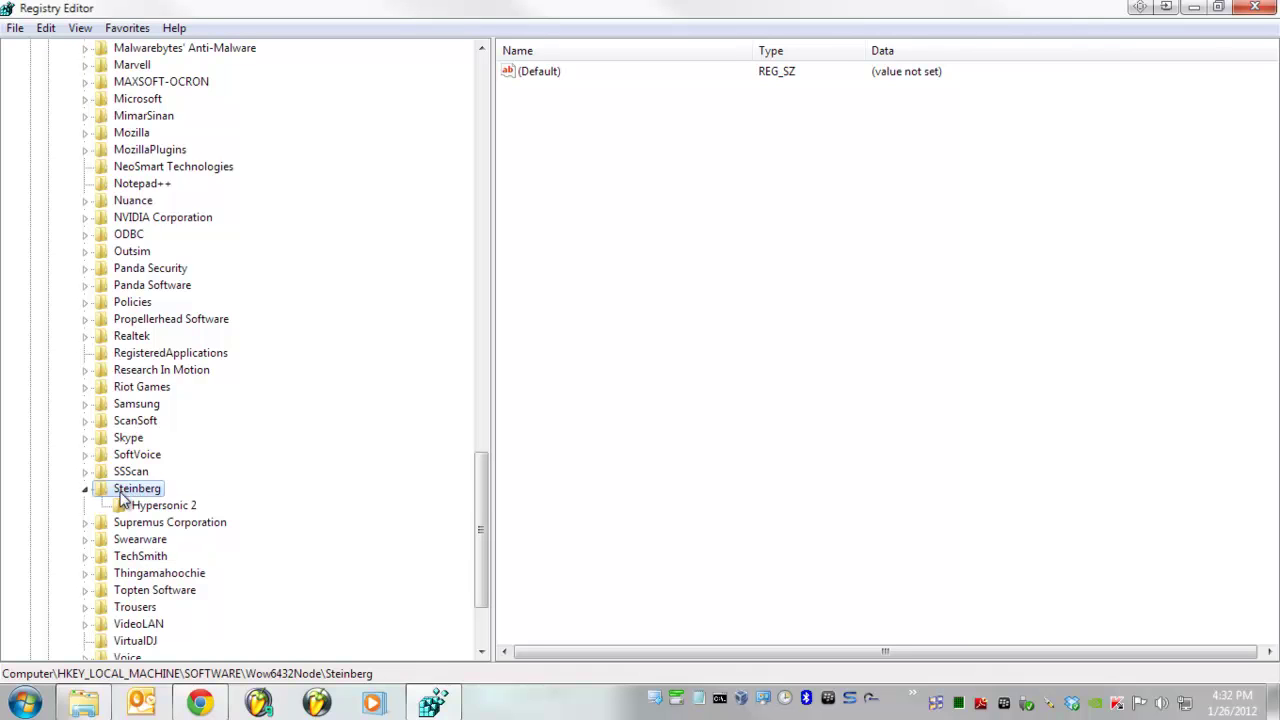
{"action": "left_click", "coordinate": [132, 509]}
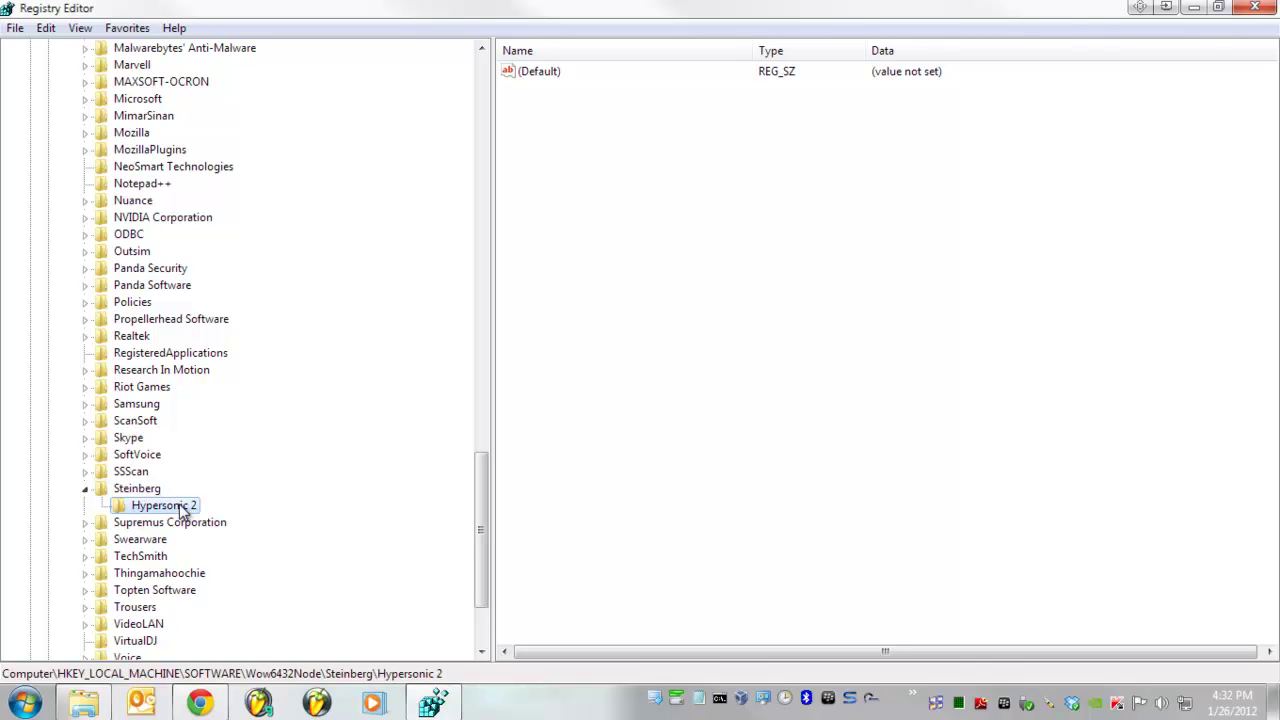
- Create a new string value named Content Location in the Hypersonic 2 registry key
{"action": "left_click", "coordinate": [561, 168]}
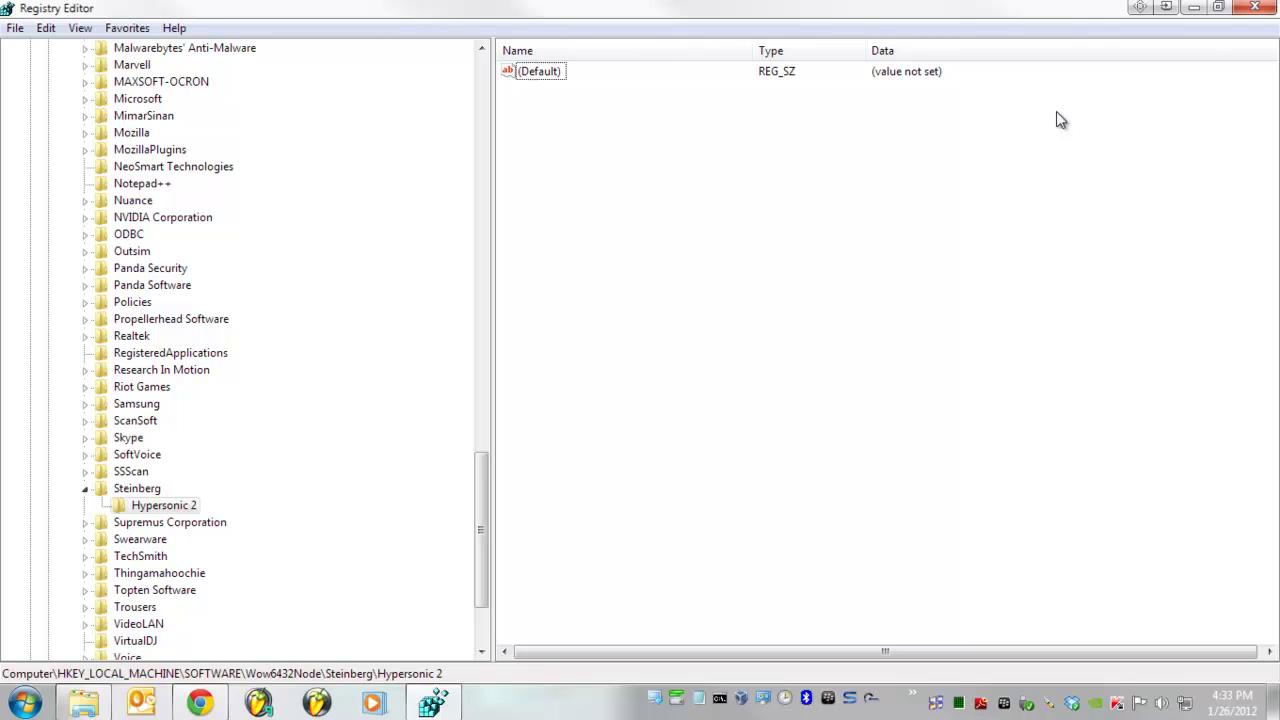
{"action": "right_click", "coordinate": [550, 126]}
{"action": "mouse_move", "coordinate": [572, 140]}
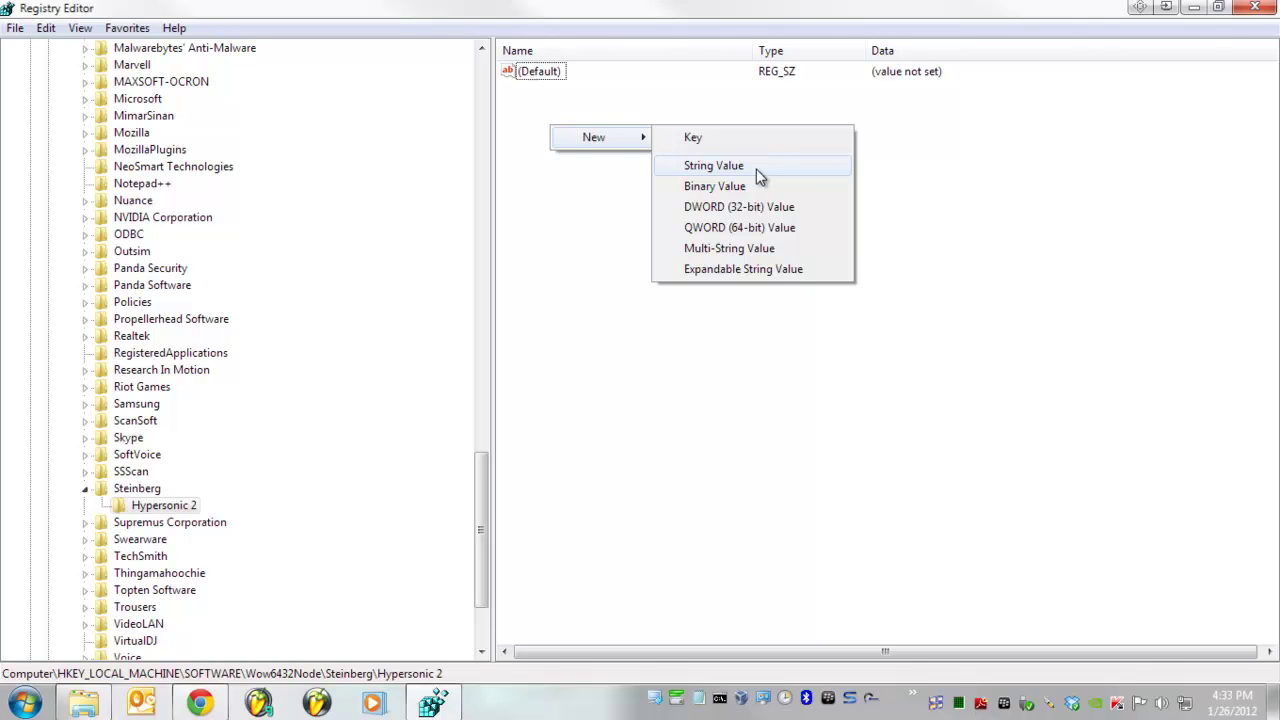
{"action": "left_click", "coordinate": [546, 240]}
{"action": "right_click", "coordinate": [566, 122]}
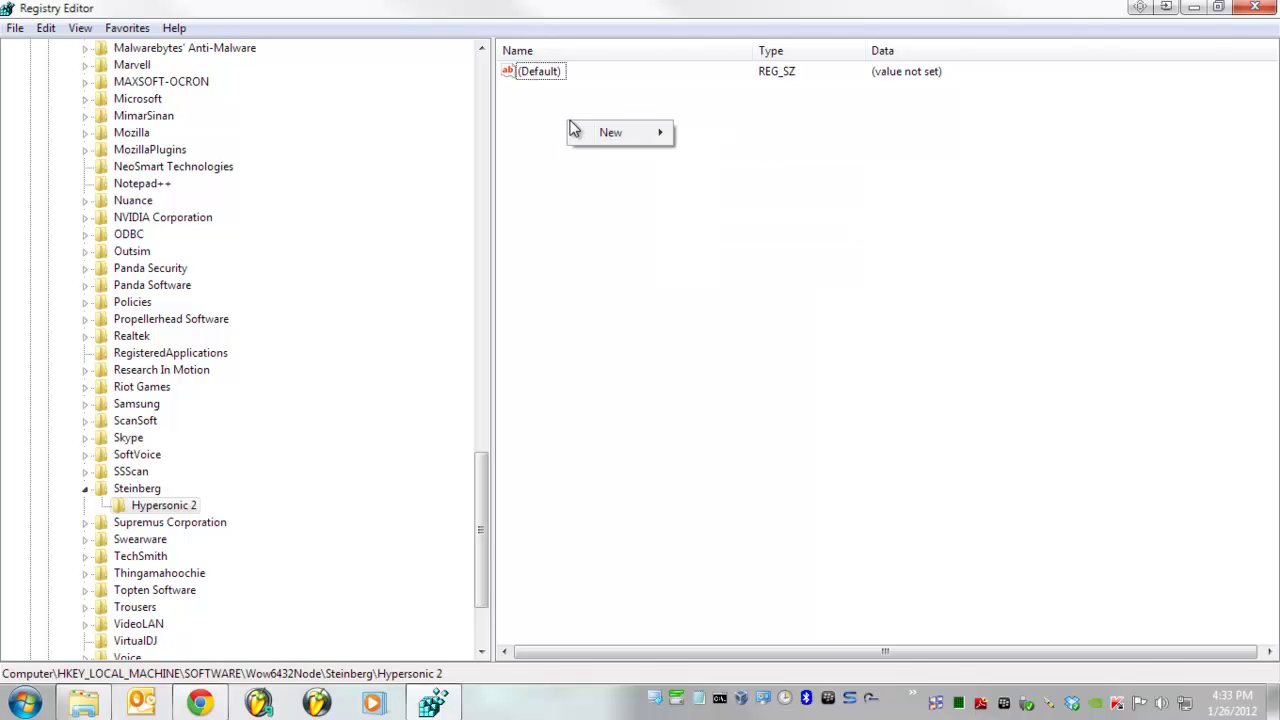
{"action": "mouse_move", "coordinate": [593, 133]}
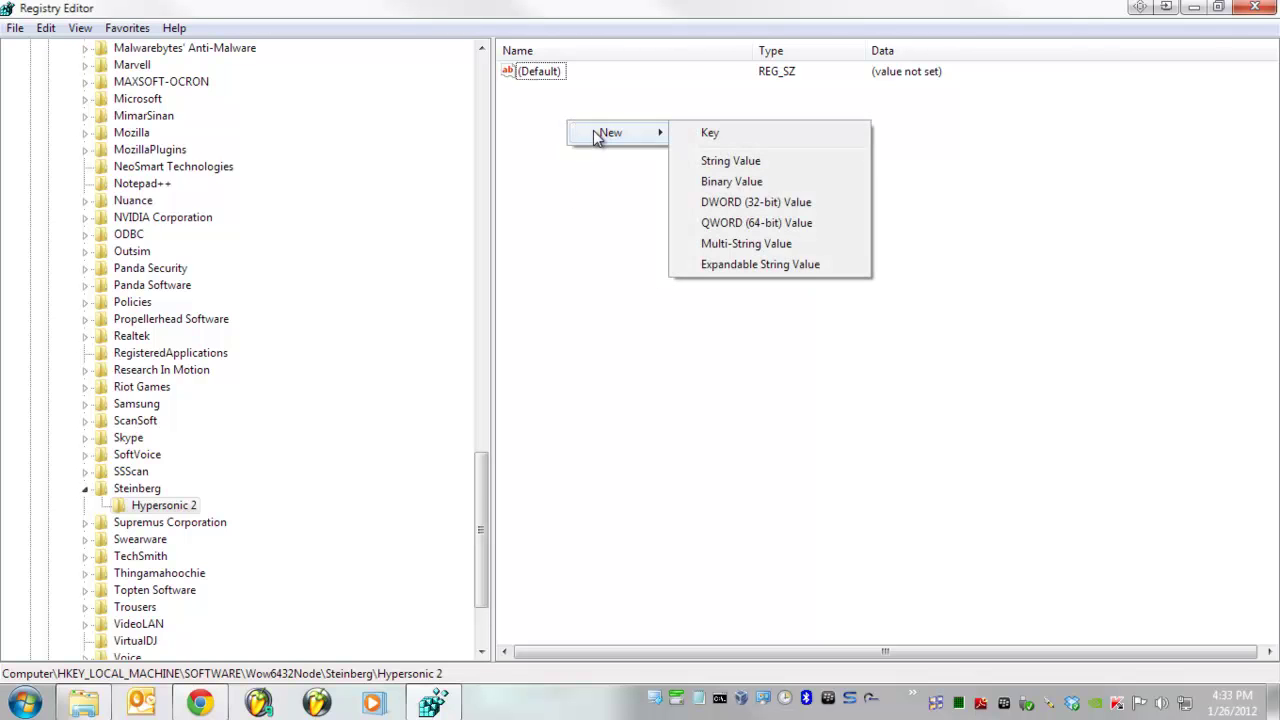
{"action": "left_click", "coordinate": [702, 162]}
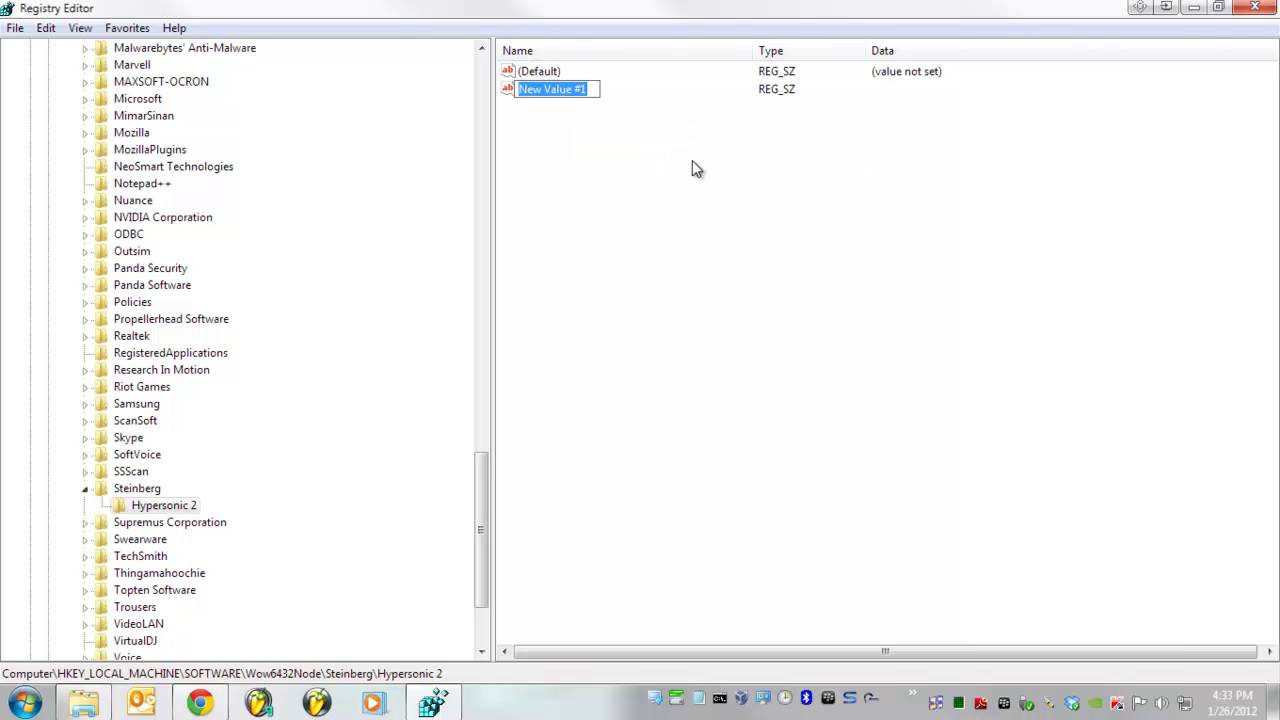
{"action": "type", "text": "Content Location"}
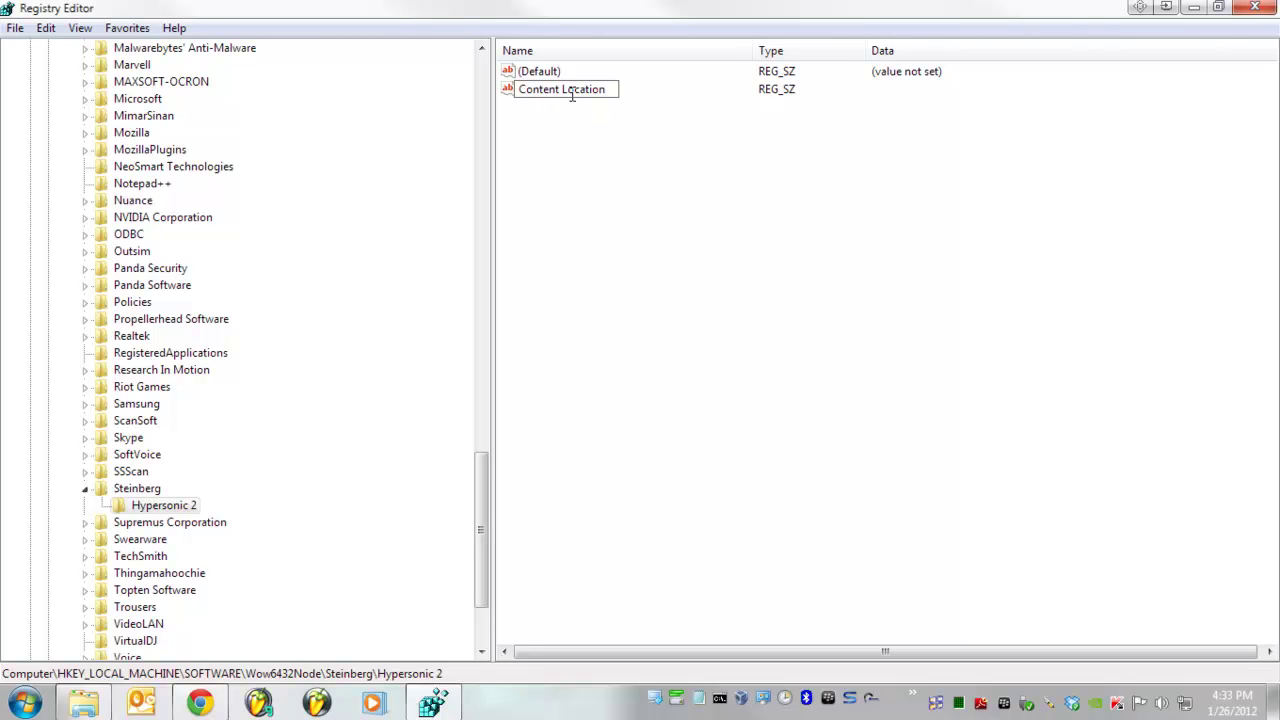
{"action": "key", "text": "Return"}
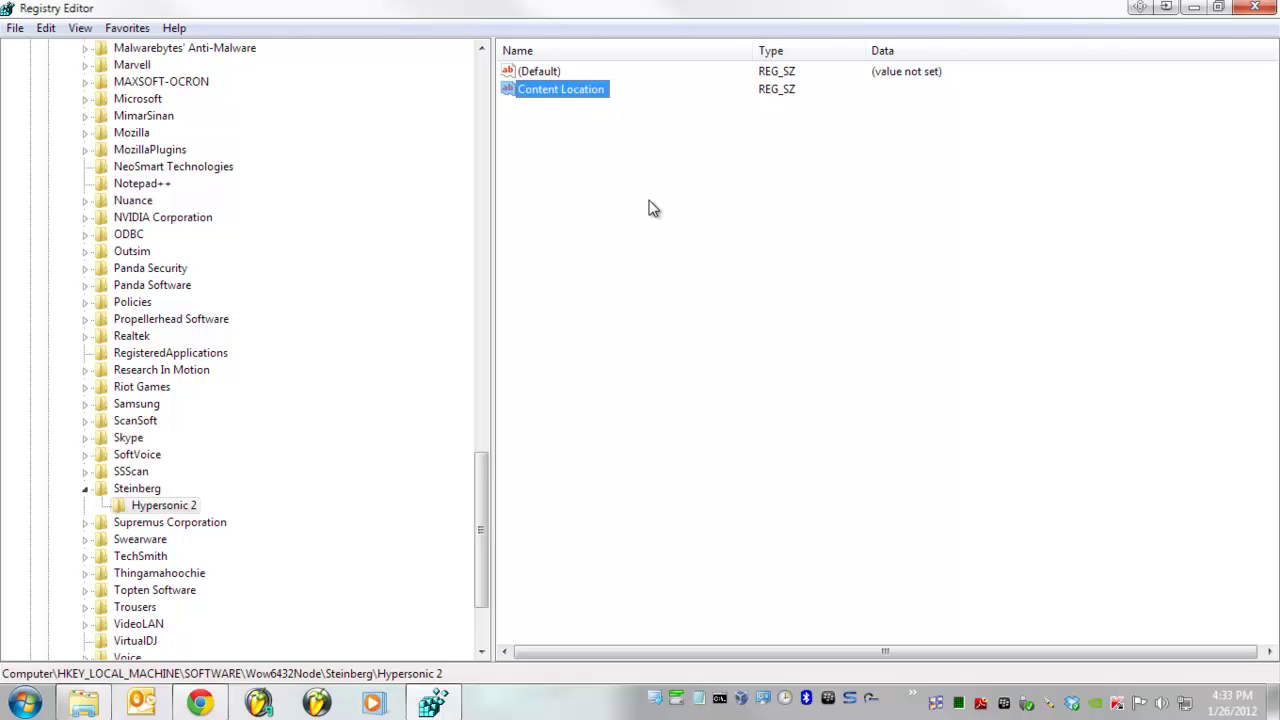
{"action": "left_click", "coordinate": [548, 126]}
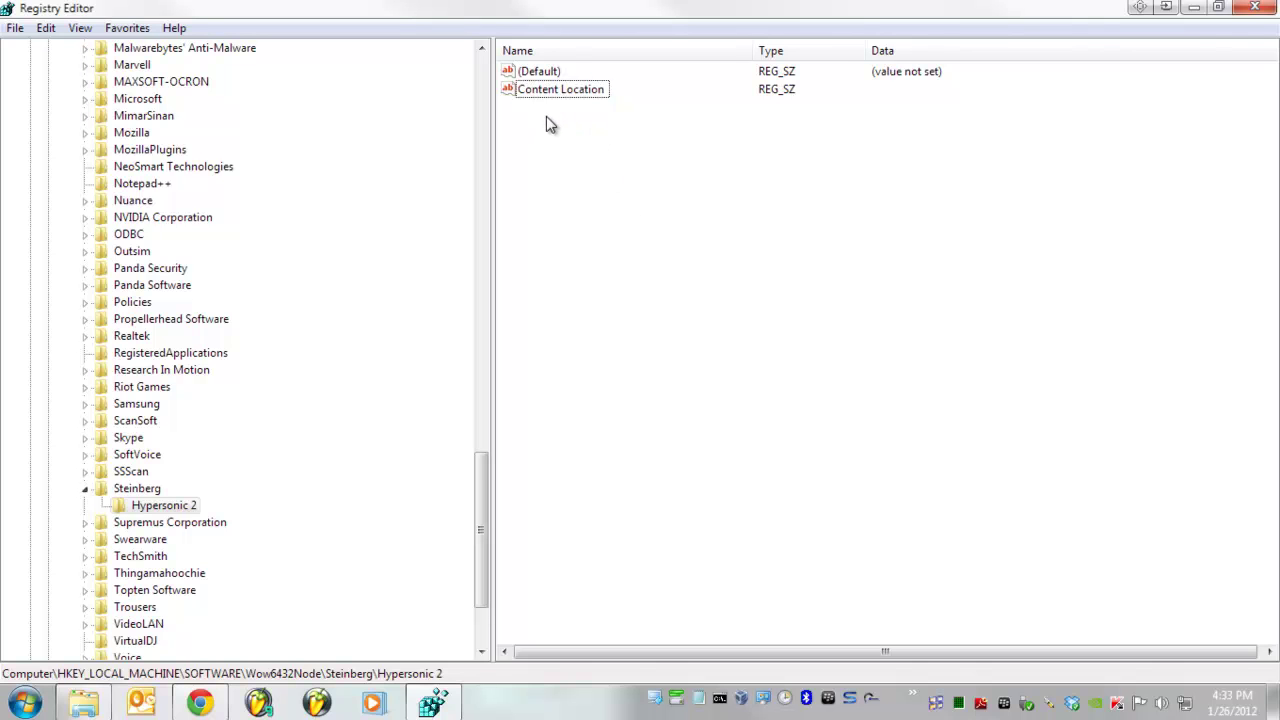
{"action": "left_click", "coordinate": [548, 88]}
{"action": "right_click", "coordinate": [550, 92]}
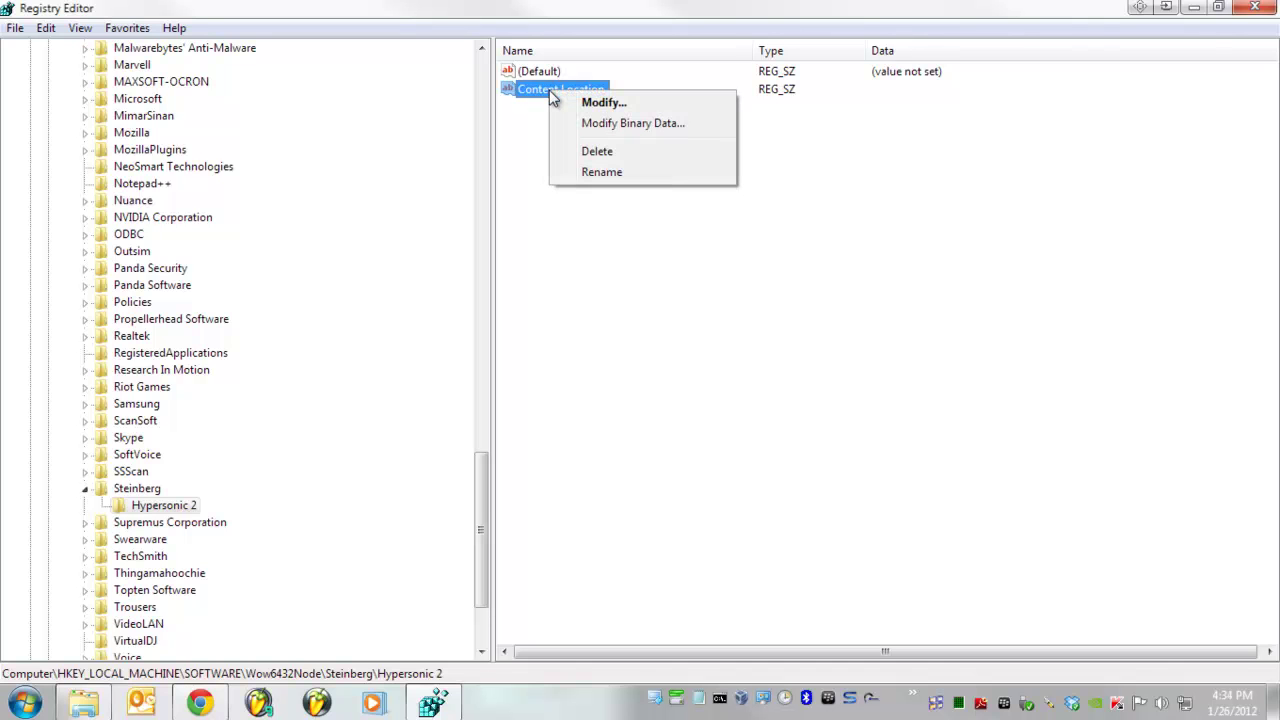
{"action": "left_click", "coordinate": [612, 104]}
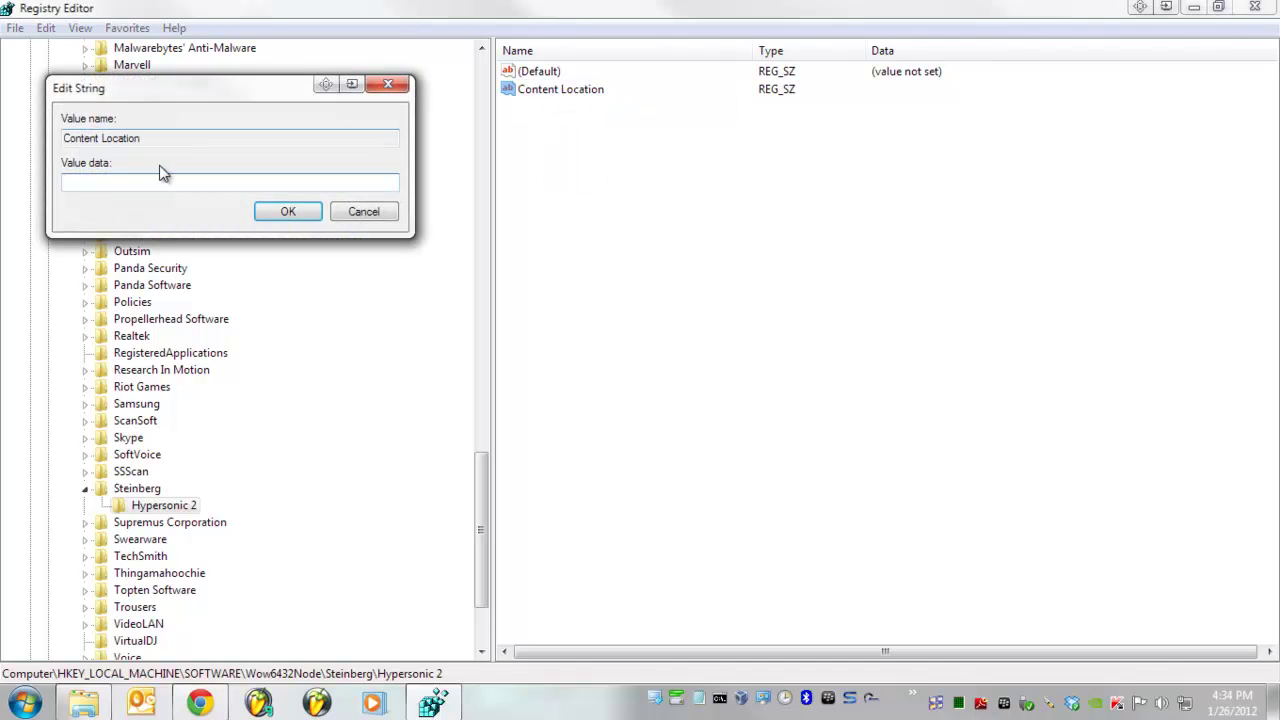
{"action": "left_click", "coordinate": [358, 212]}
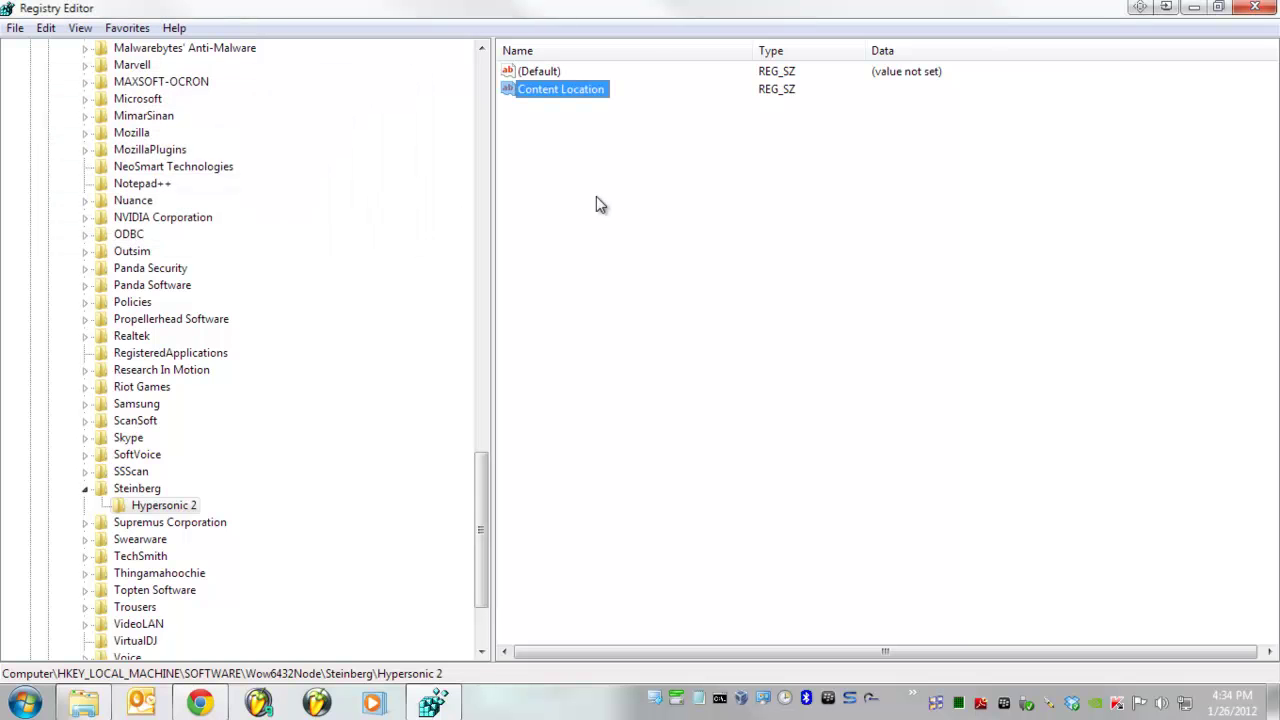
- Open the Content Location string for editing and move its dialog over the value list
{"action": "right_click", "coordinate": [556, 95]}
{"action": "left_click", "coordinate": [629, 107]}
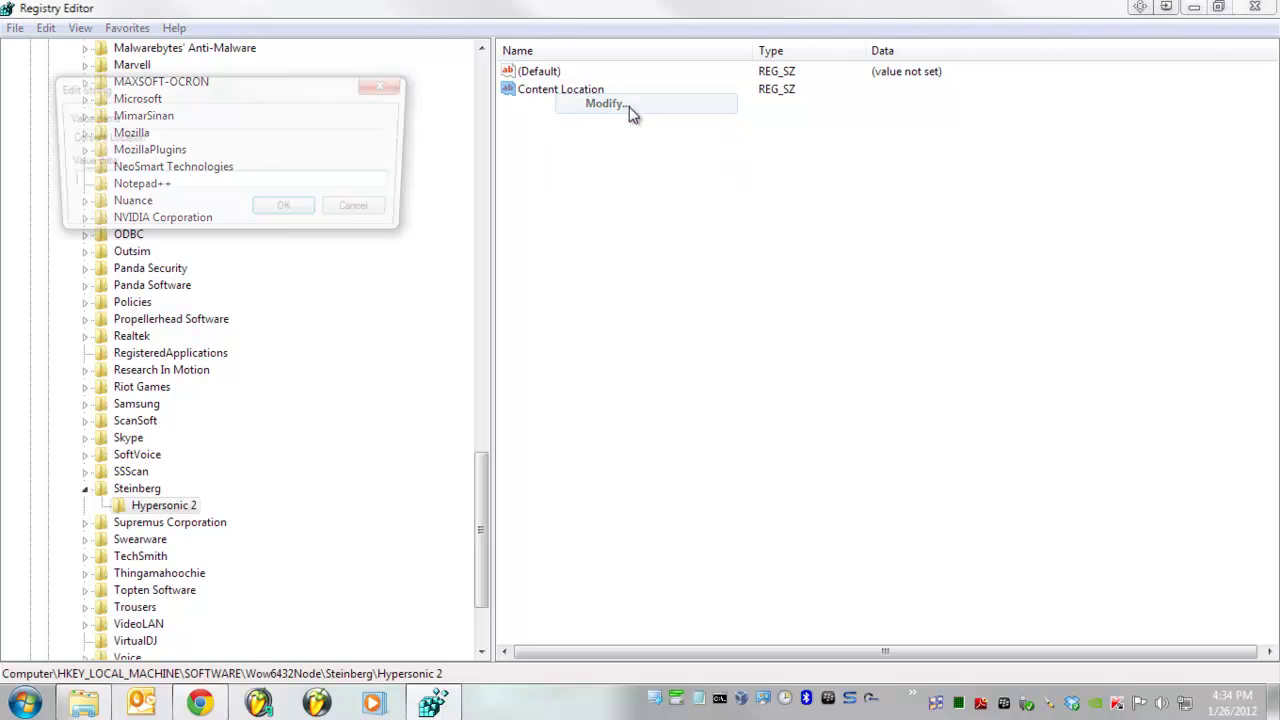
{"action": "left_click_drag", "start_coordinate": [237, 96], "coordinate": [763, 194]}
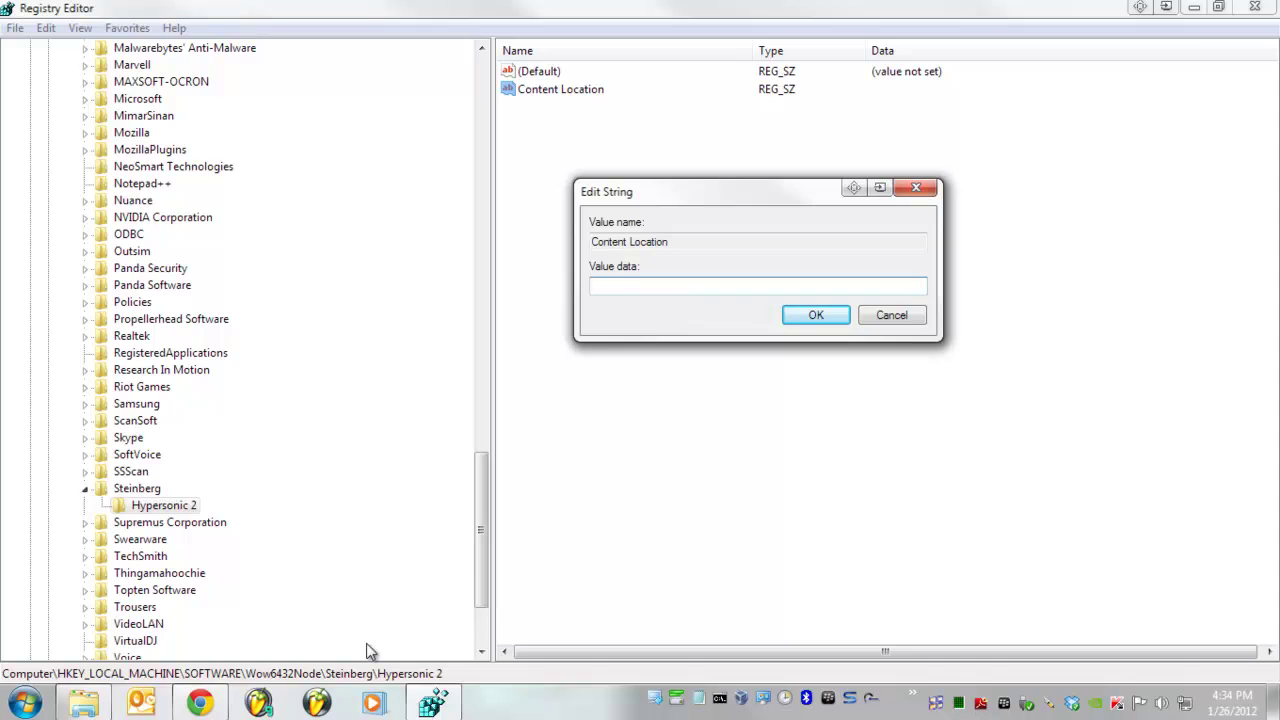
- Switch to Windows Explorer, copy the full path of the Hypersonic 2 Content1 folder, and return to the Registry Editor
{"action": "left_click", "coordinate": [84, 702]}
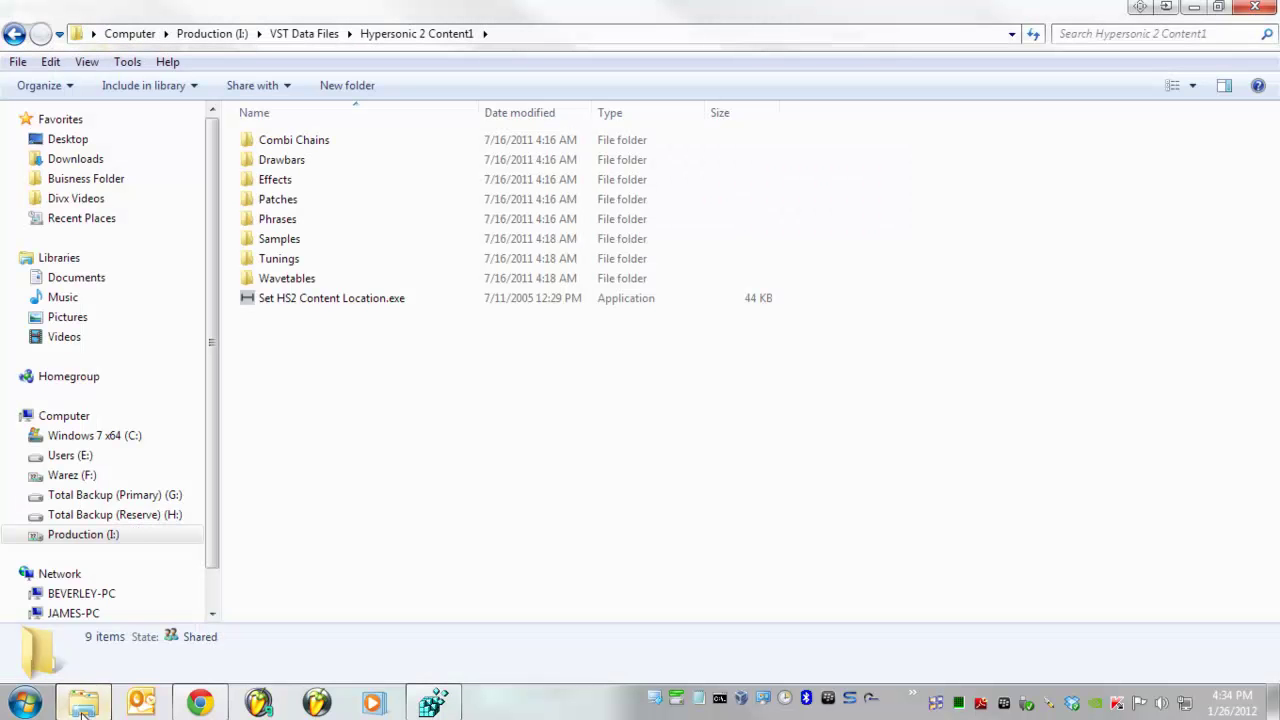
{"action": "left_click", "coordinate": [540, 42]}
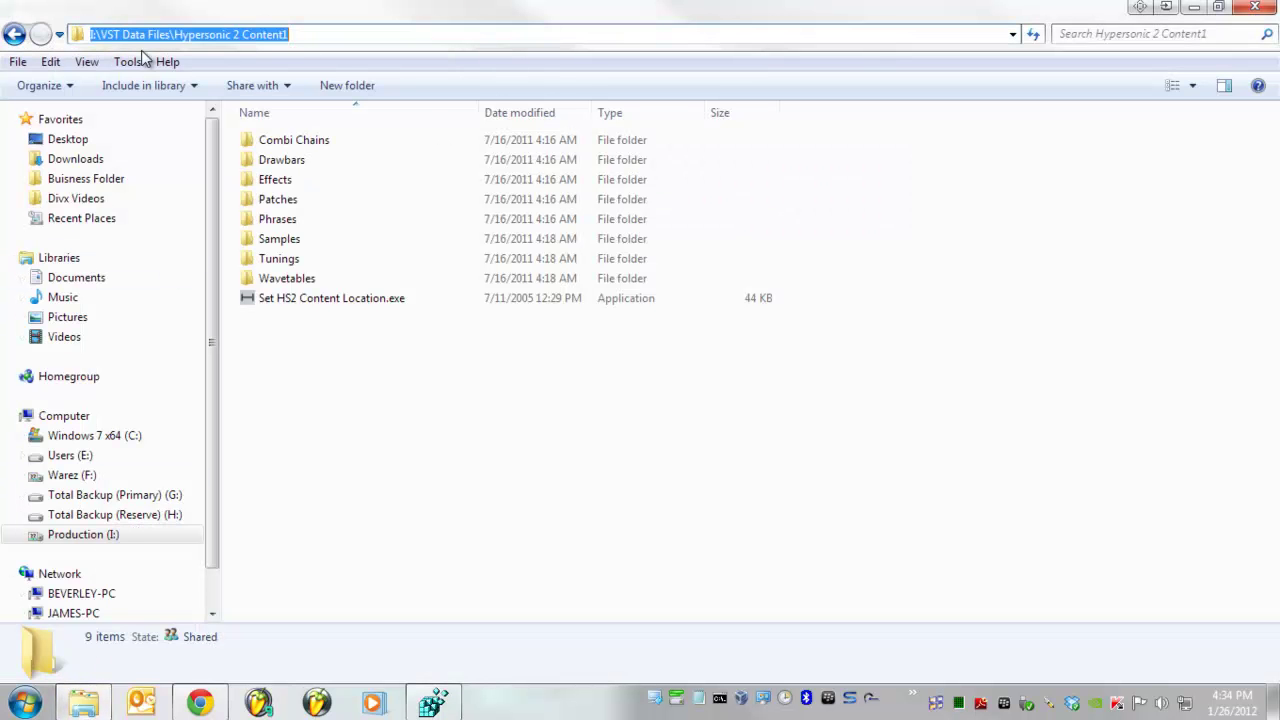
{"action": "right_click", "coordinate": [272, 36]}
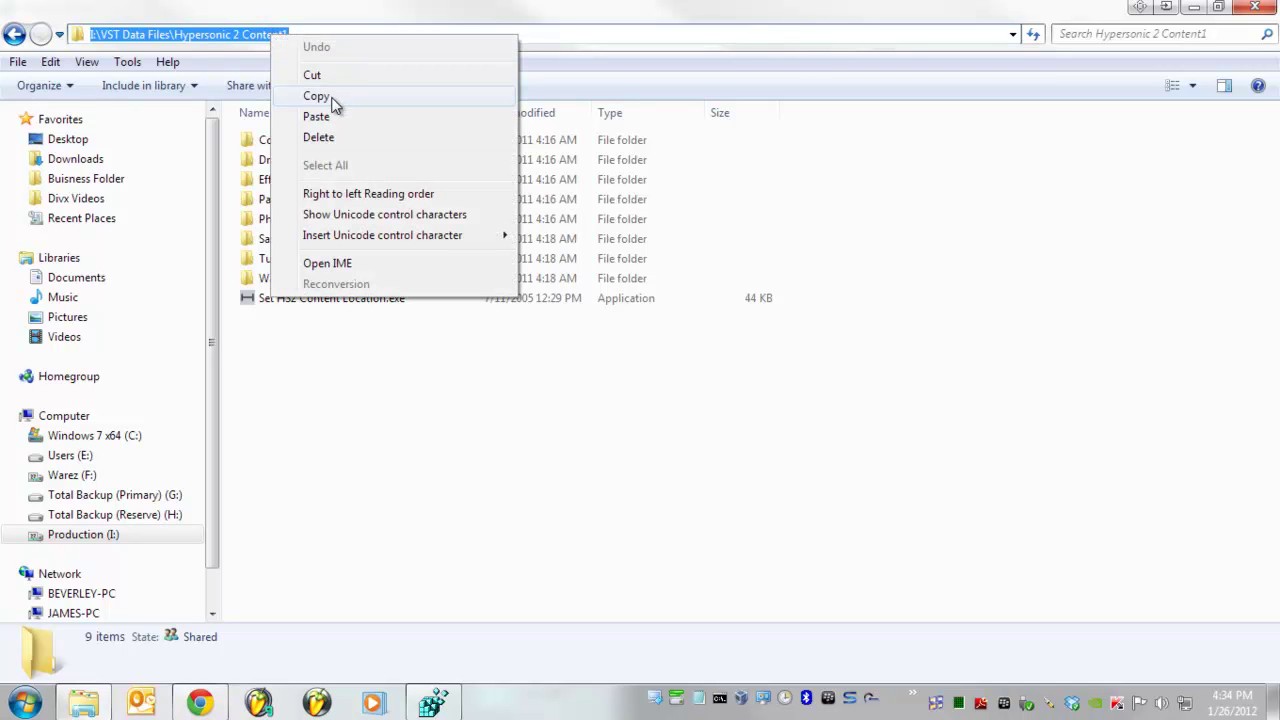
{"action": "left_click", "coordinate": [331, 96]}
{"action": "left_click", "coordinate": [443, 549]}
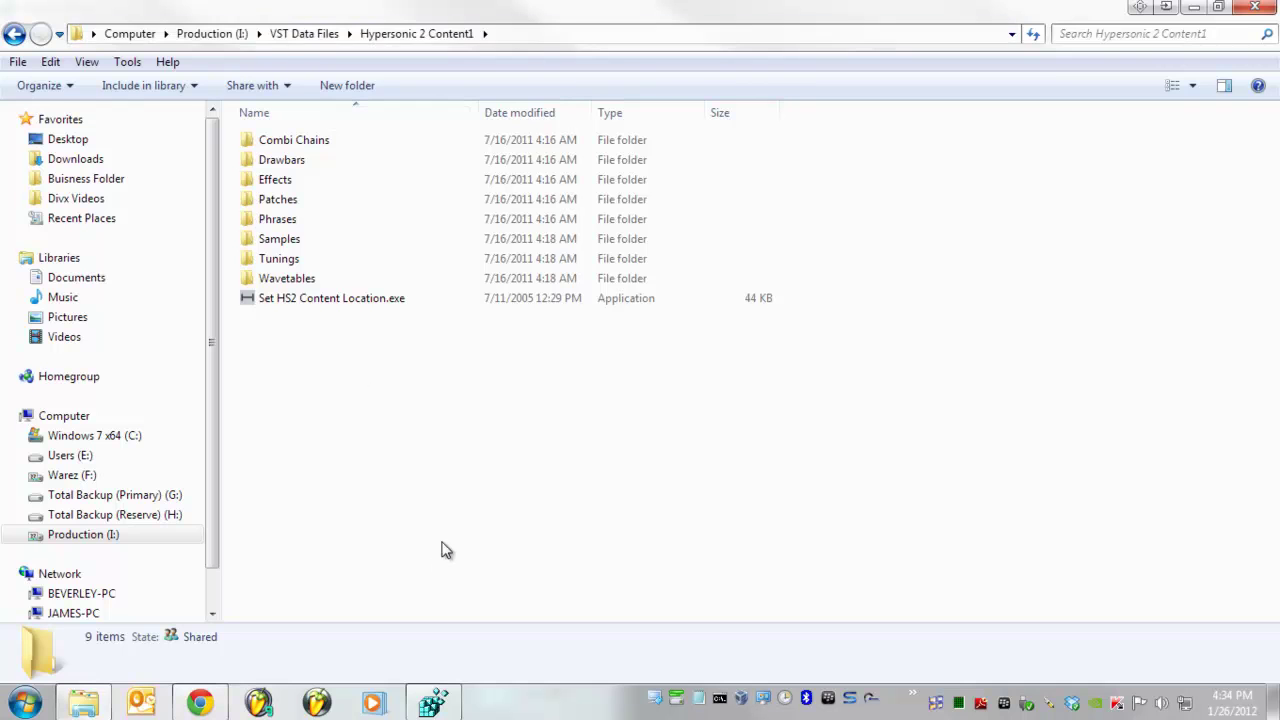
{"action": "left_click", "coordinate": [719, 40]}
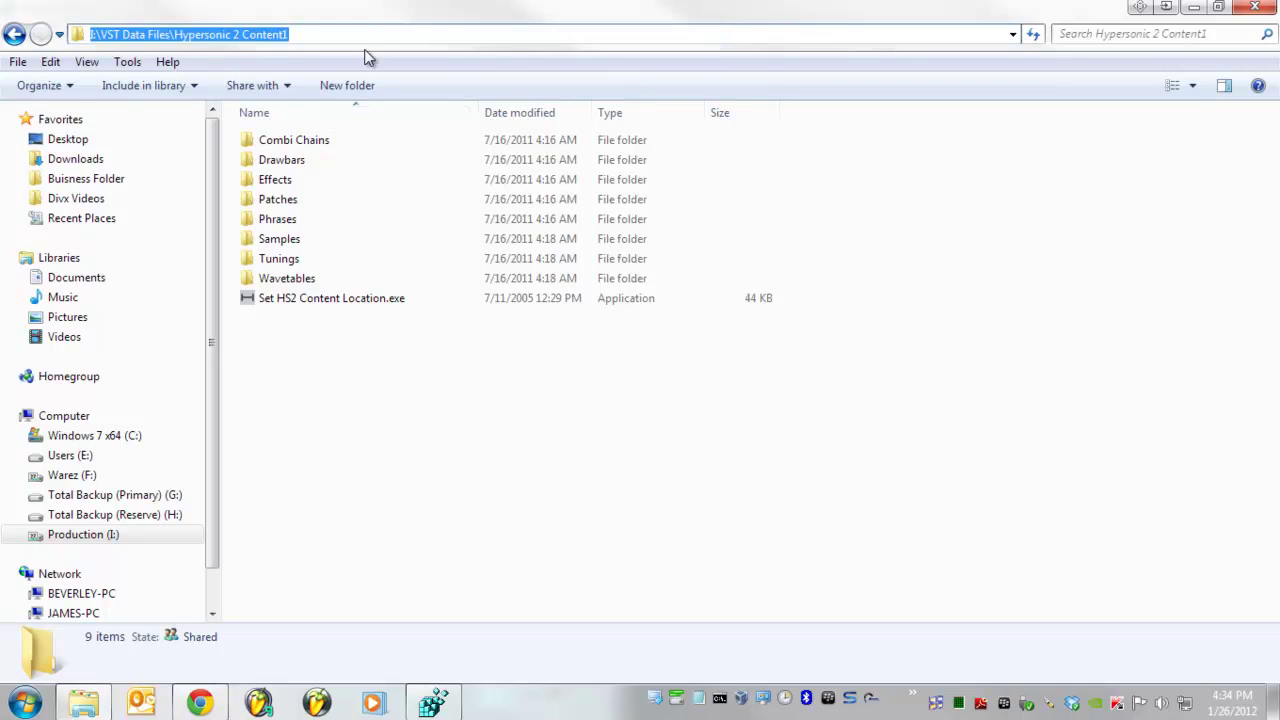
{"action": "right_click", "coordinate": [265, 36]}
{"action": "left_click", "coordinate": [326, 96]}
{"action": "left_click", "coordinate": [552, 373]}
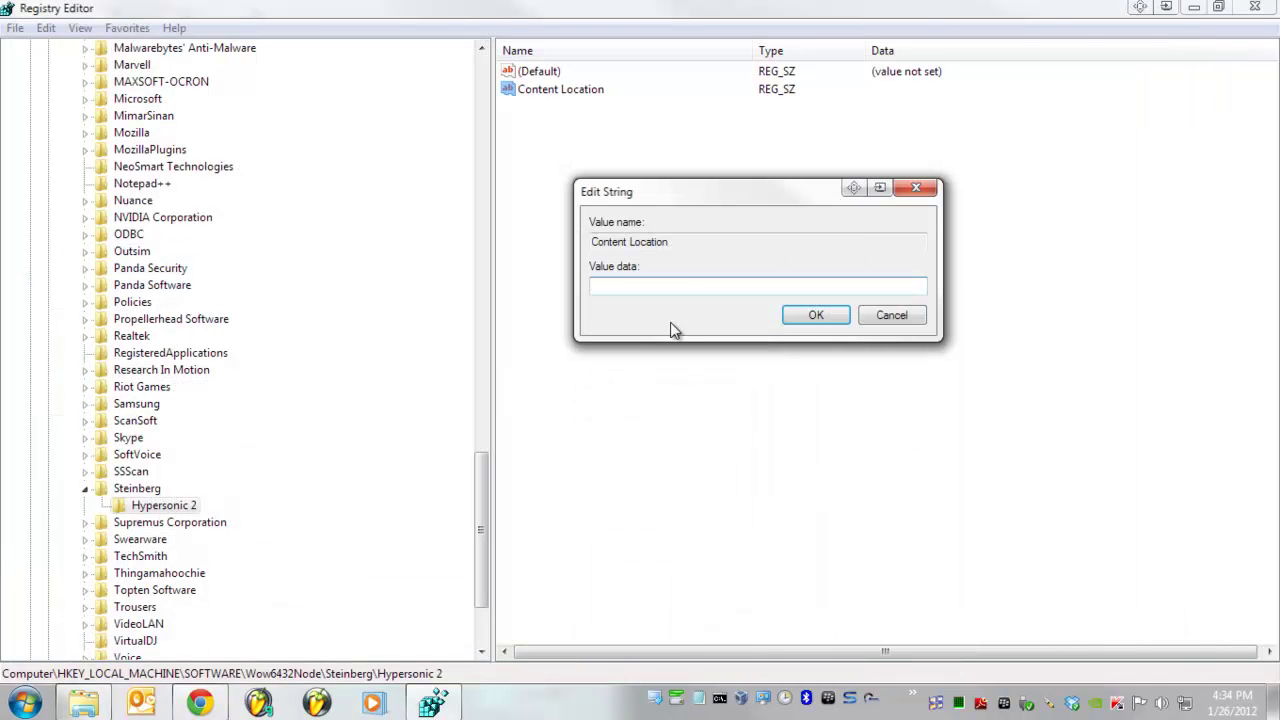
- Paste I:\VST Data Files\Hypersonic 2 Content1 as the Content Location value data and save it
{"action": "right_click", "coordinate": [686, 287]}
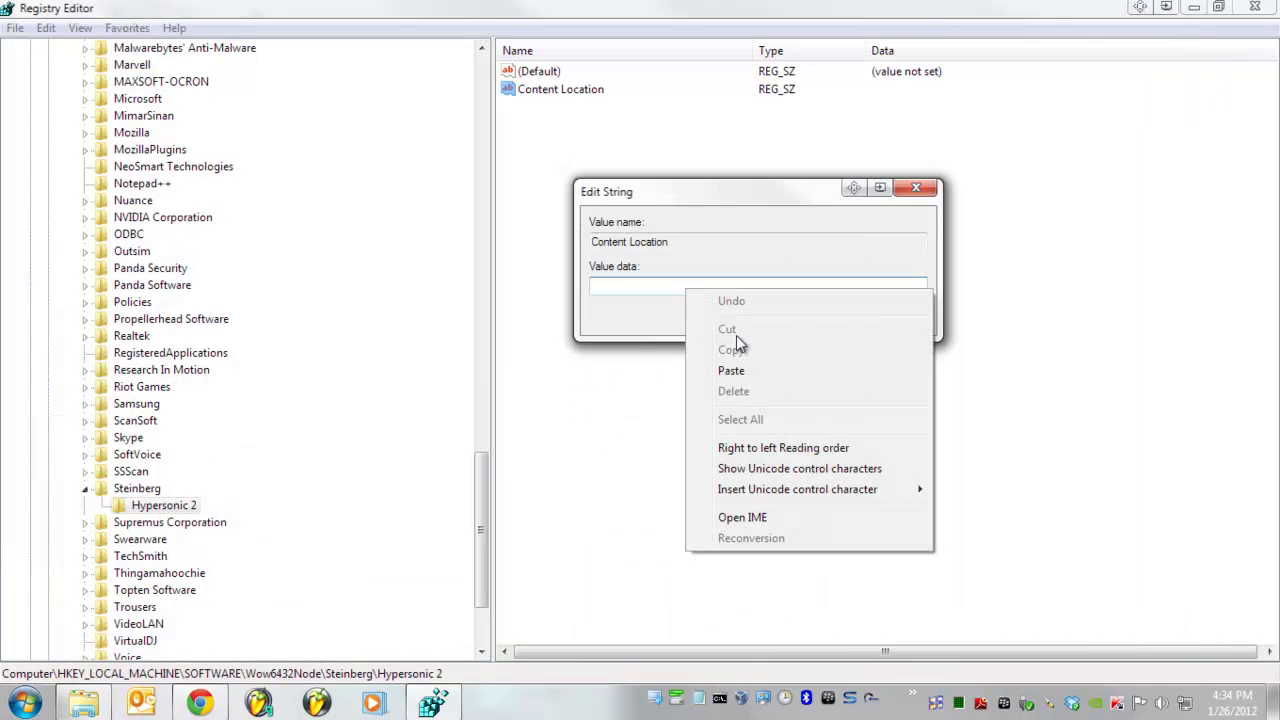
{"action": "left_click", "coordinate": [732, 368]}
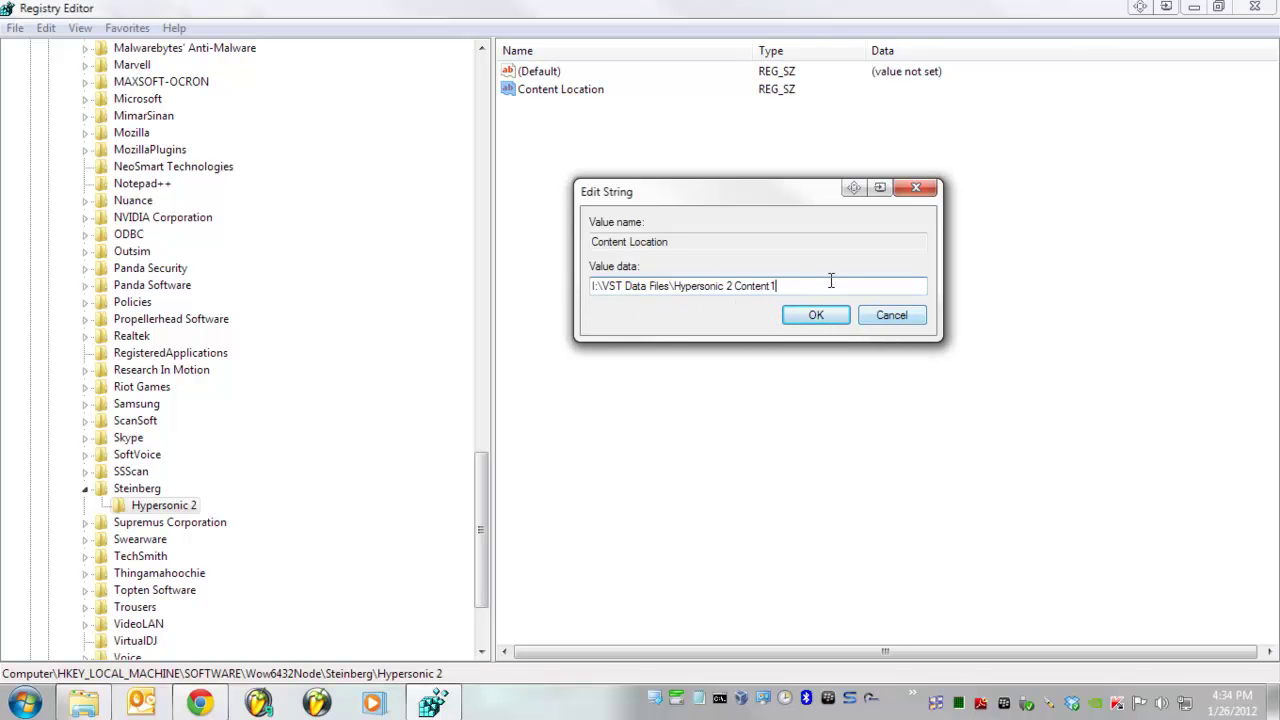
{"action": "left_click_drag", "start_coordinate": [816, 283], "coordinate": [330, 286]}
{"action": "key", "text": "BackSpace"}
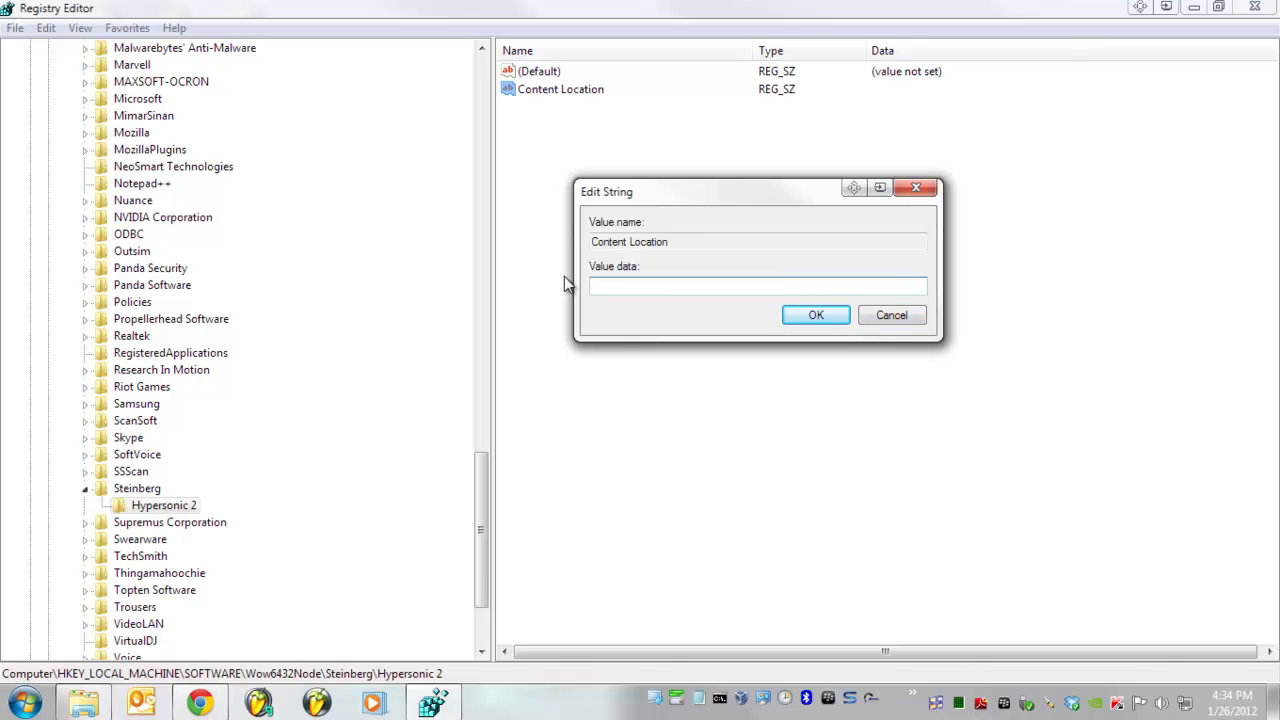
{"action": "right_click", "coordinate": [643, 285]}
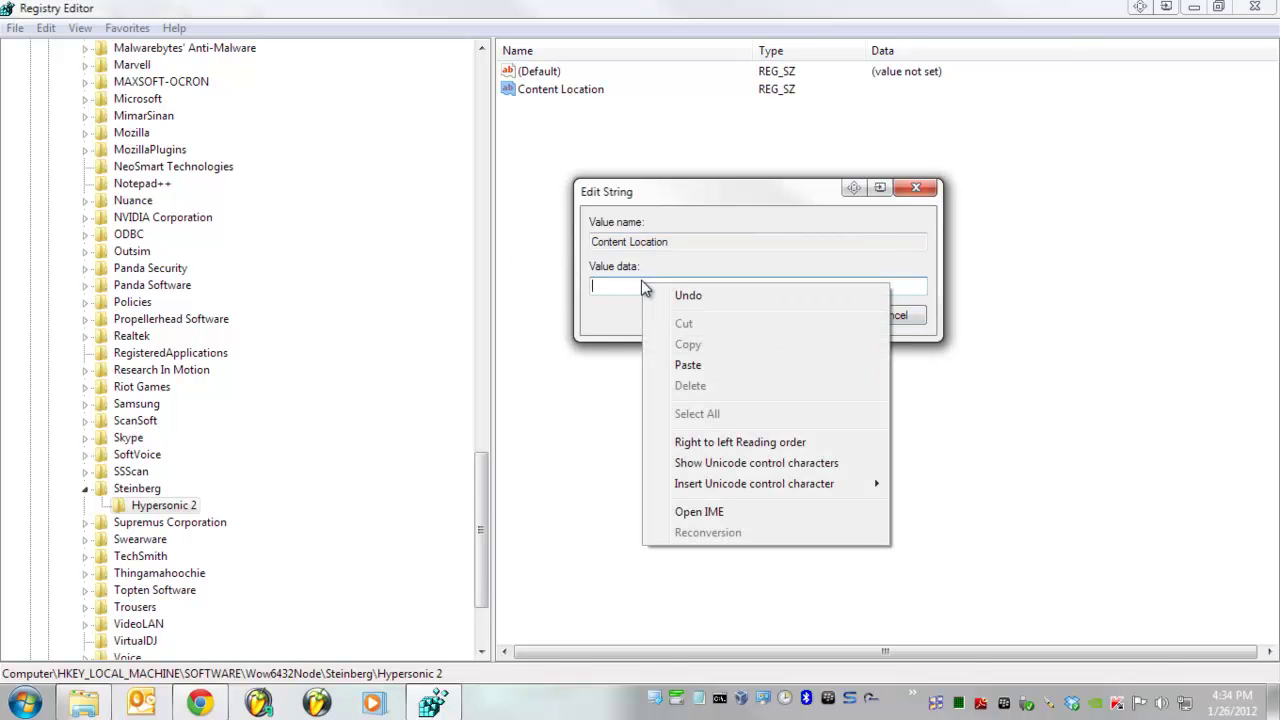
{"action": "left_click", "coordinate": [694, 365]}
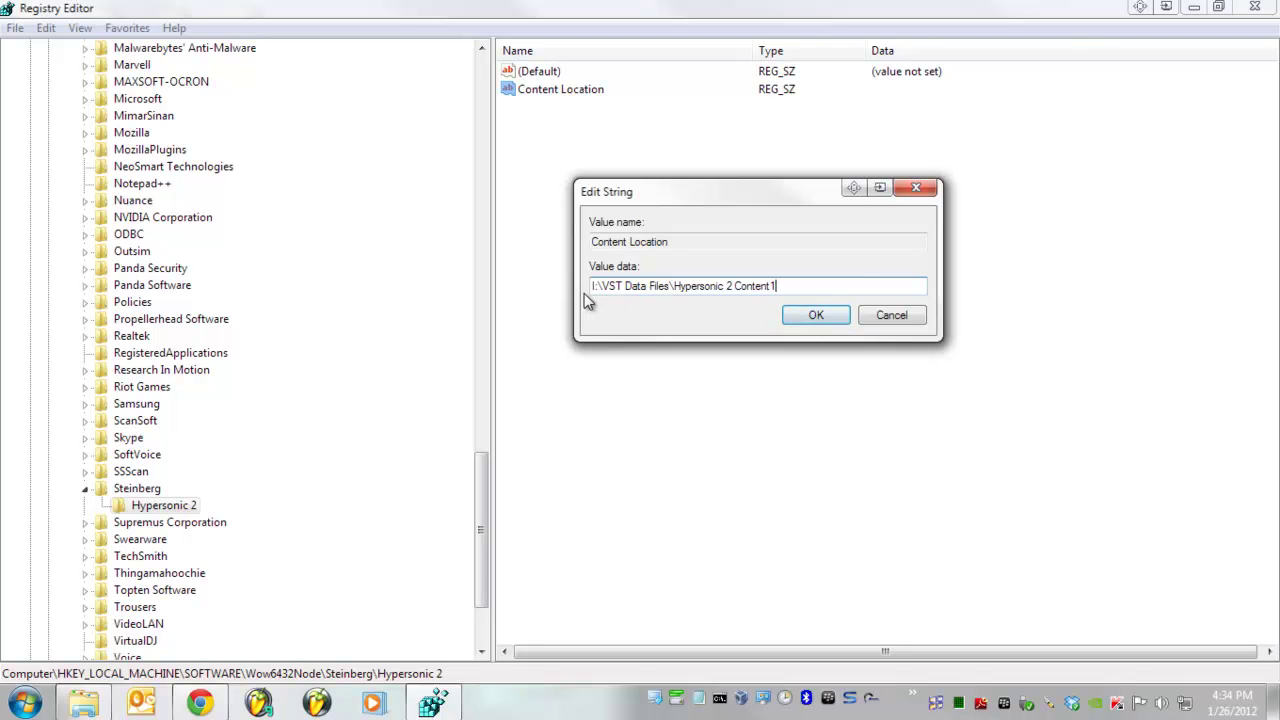
{"action": "left_click", "coordinate": [817, 318]}
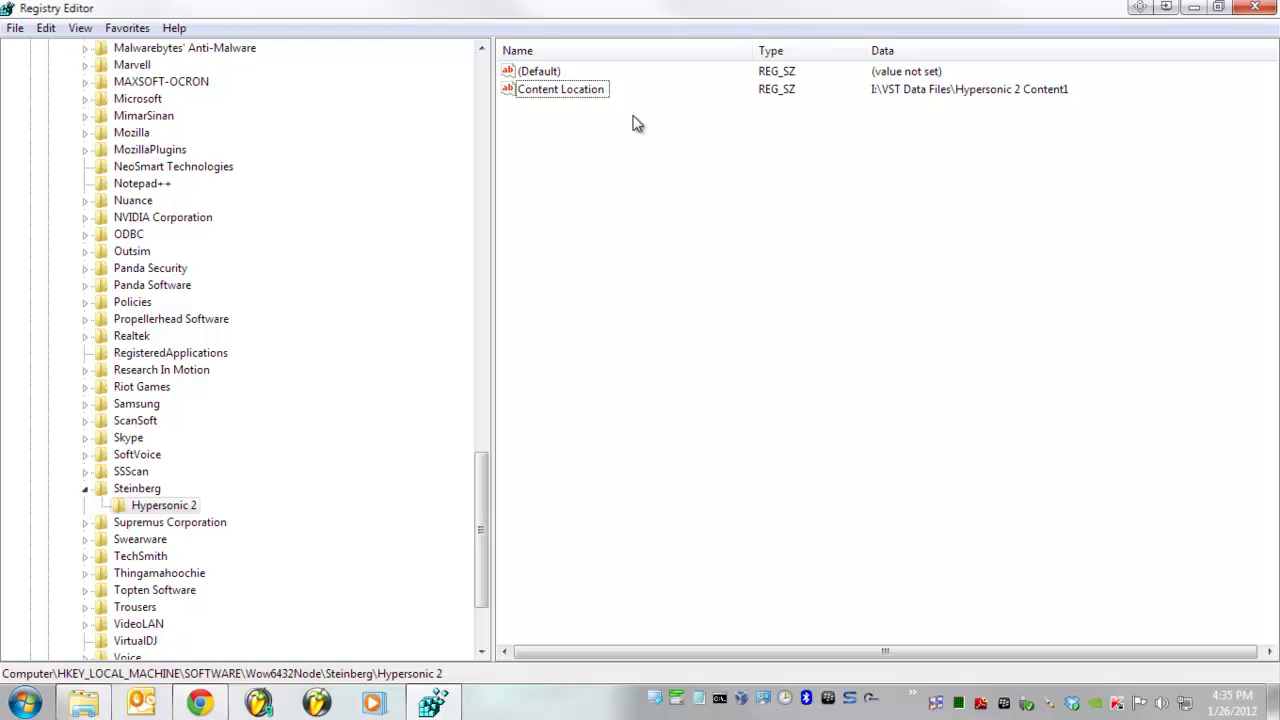
- Edit the Content Location data to double both backslashes, making the path I:\\VST Data Files\\Hypersonic 2 Content1
{"action": "left_click", "coordinate": [588, 91]}
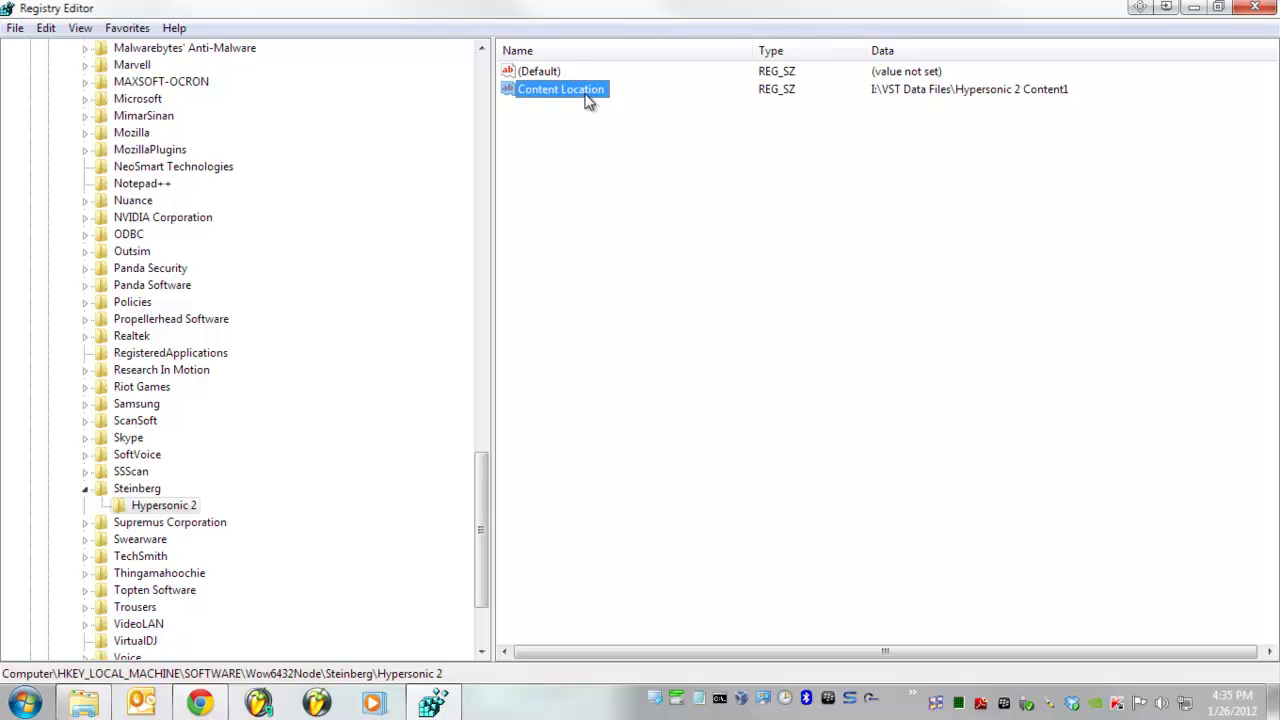
{"action": "left_click", "coordinate": [549, 115]}
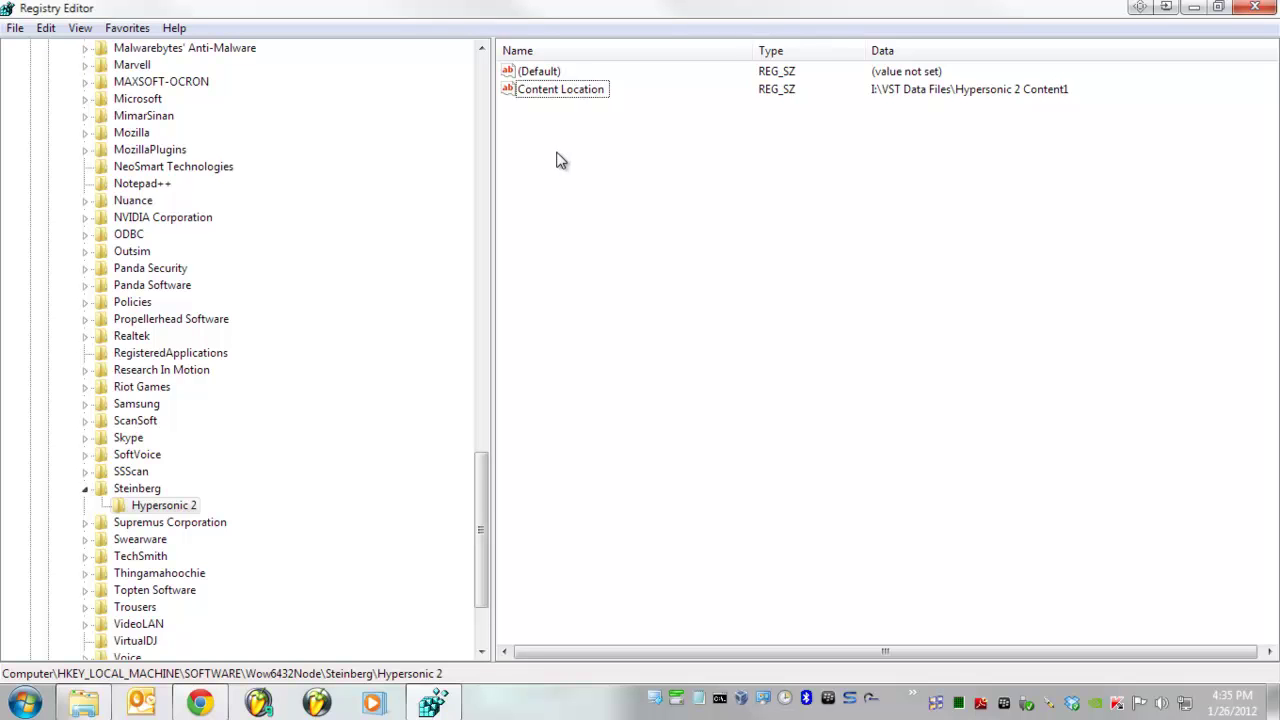
{"action": "left_click", "coordinate": [570, 92]}
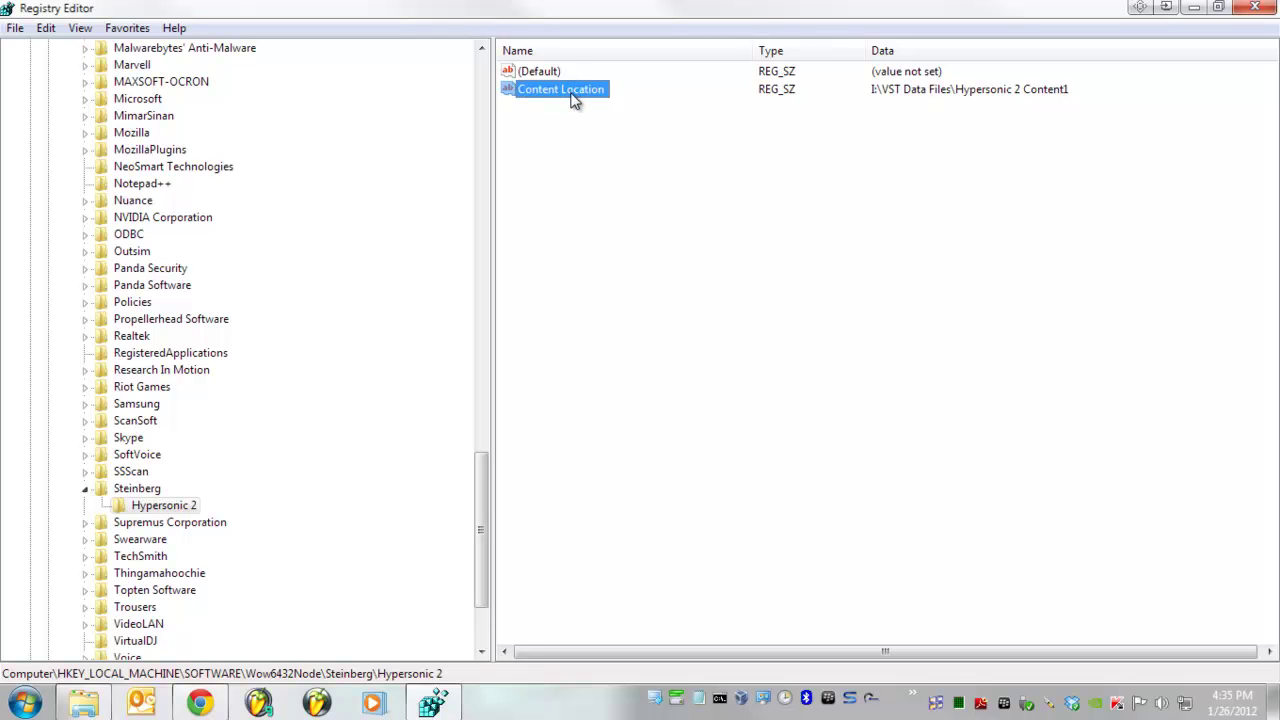
{"action": "right_click", "coordinate": [573, 97]}
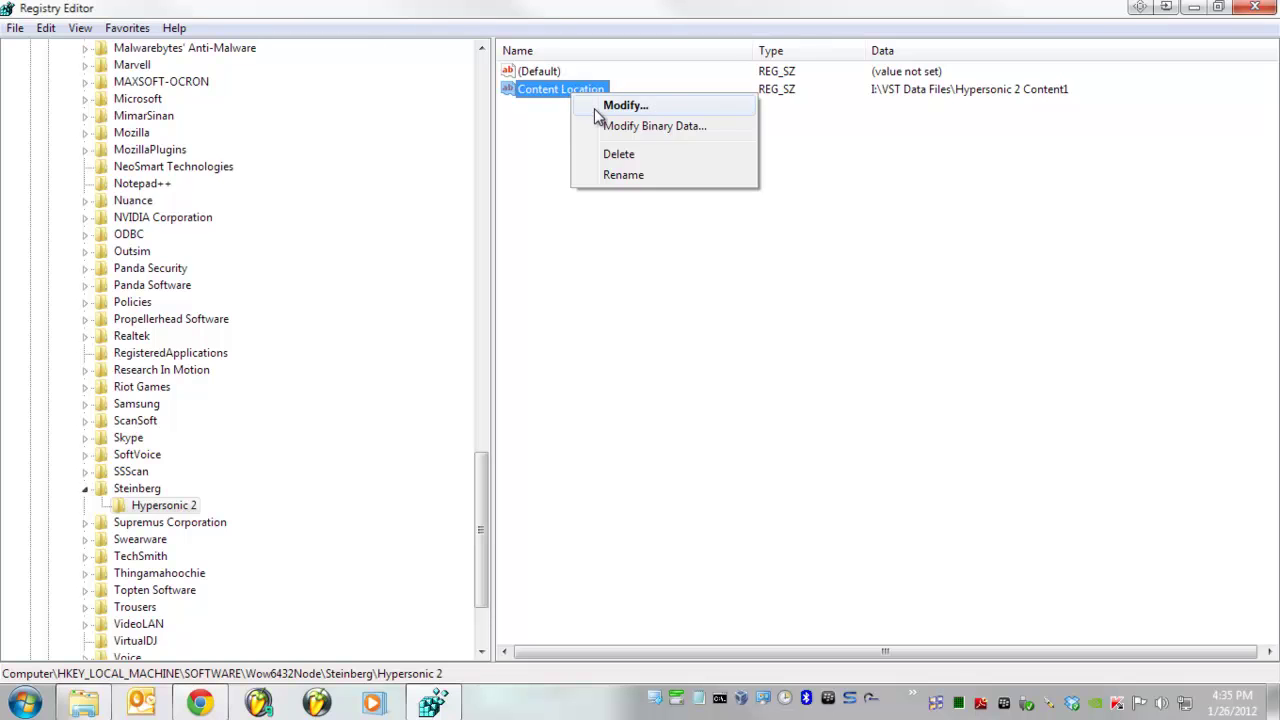
{"action": "left_click", "coordinate": [594, 108]}
{"action": "left_click_drag", "start_coordinate": [306, 99], "coordinate": [866, 270]}
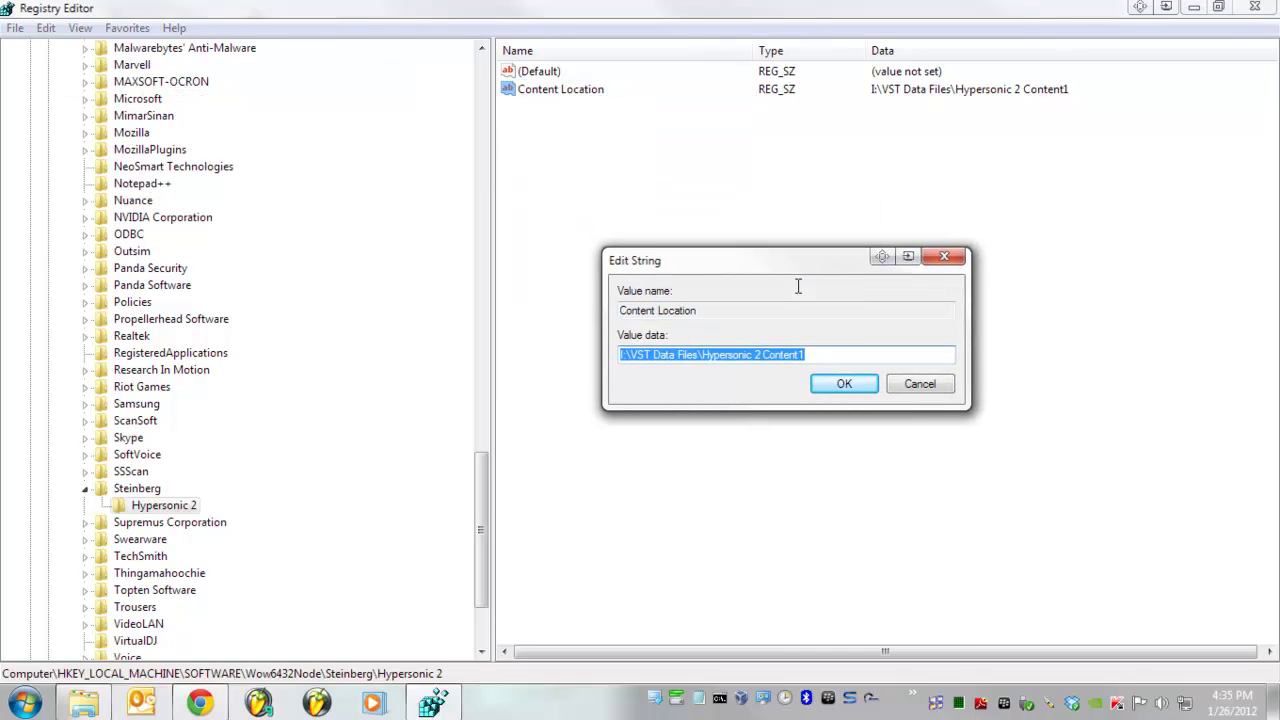
{"action": "left_click", "coordinate": [860, 357]}
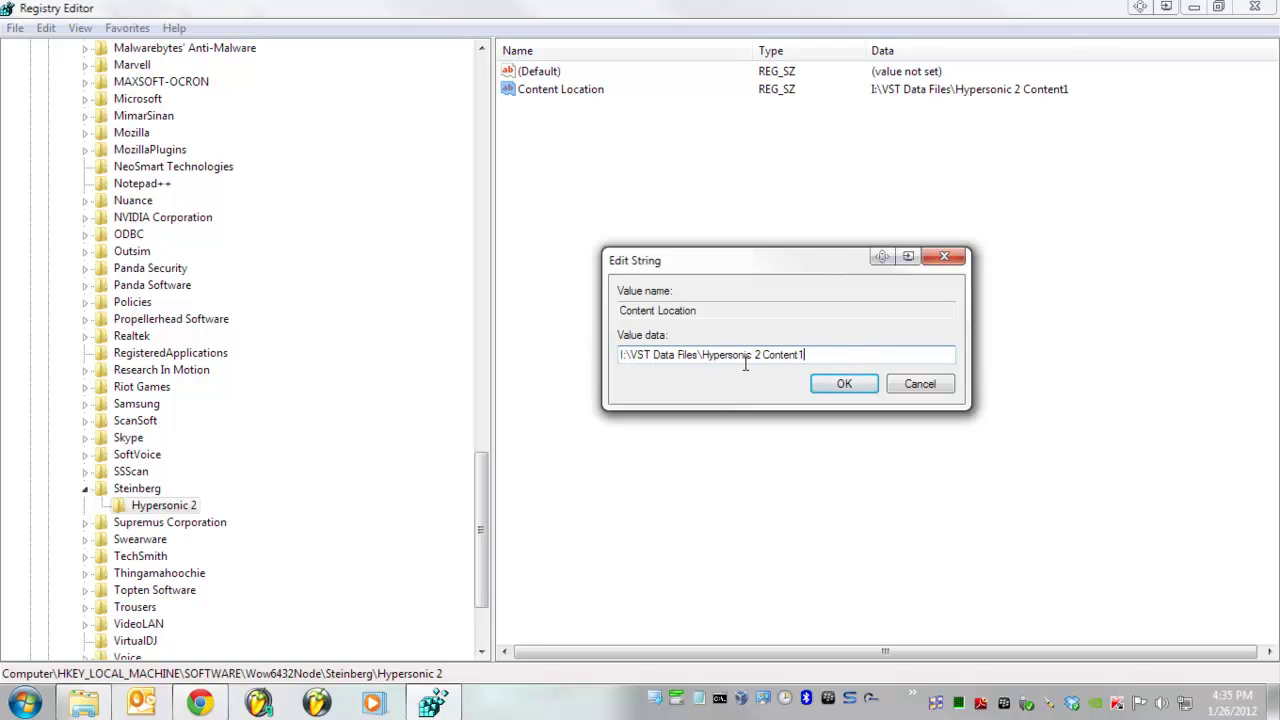
{"action": "left_click", "coordinate": [629, 356]}
{"action": "type", "text": "\\"}
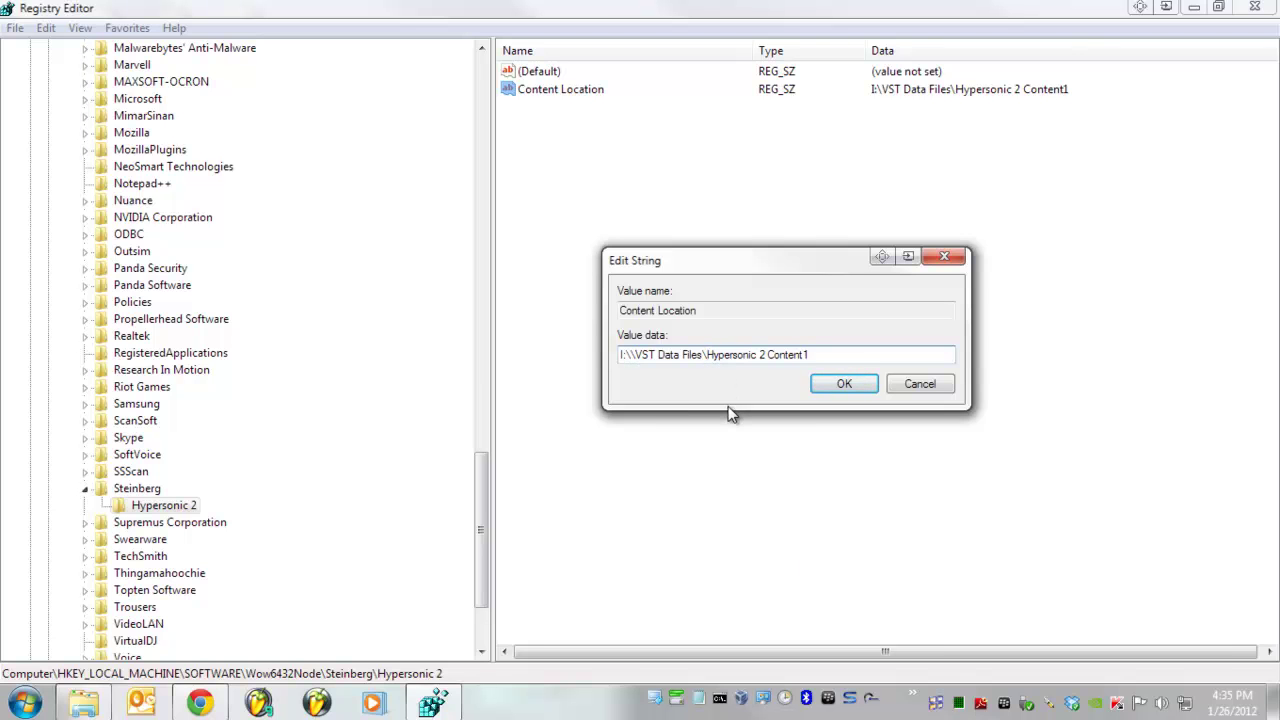
{"action": "type", "text": "\\"}
- Append a forward slash to the end of the Content Location path, save the value, and close the Registry Editor
{"action": "left_click", "coordinate": [831, 358]}
{"action": "type", "text": "/"}
{"action": "left_click", "coordinate": [775, 306]}
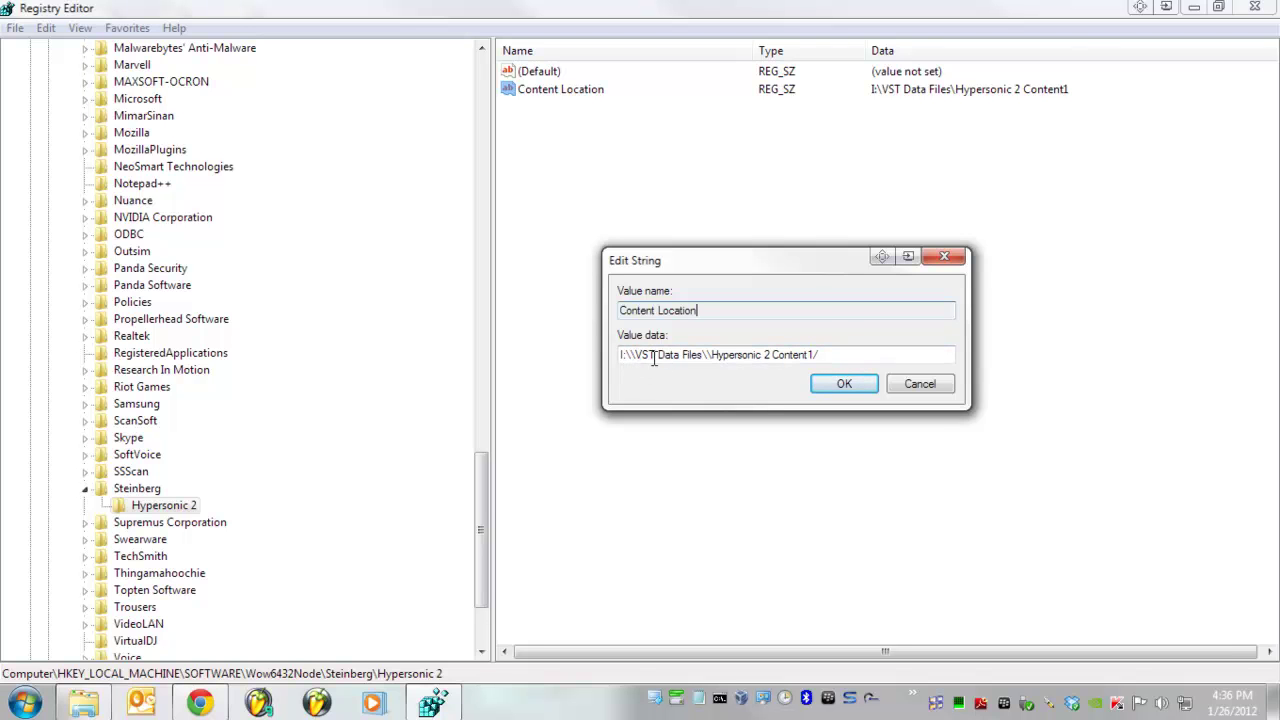
{"action": "left_click", "coordinate": [845, 385]}
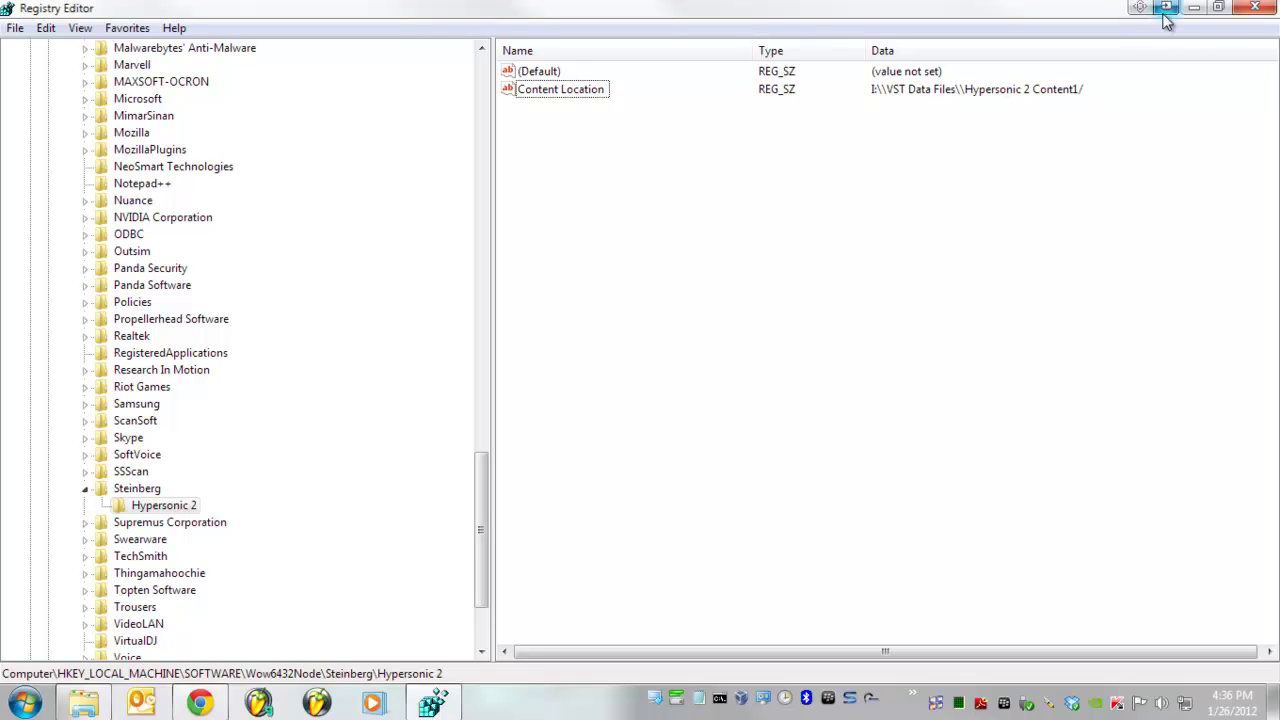
{"action": "left_click", "coordinate": [1256, 8]}
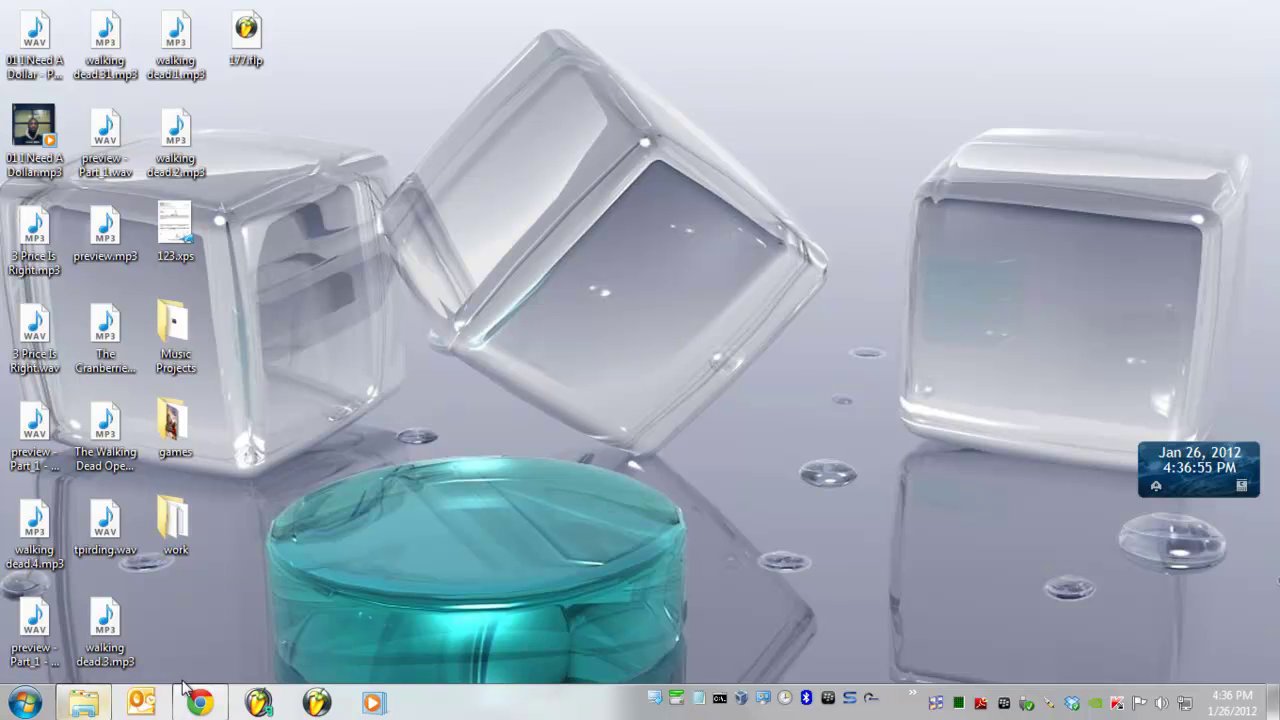
- Start FL Studio, open the first Hypersonic channel's plugin, expand its wrapper to full size and move it so the whole interface fits on screen
{"action": "left_click", "coordinate": [320, 708]}
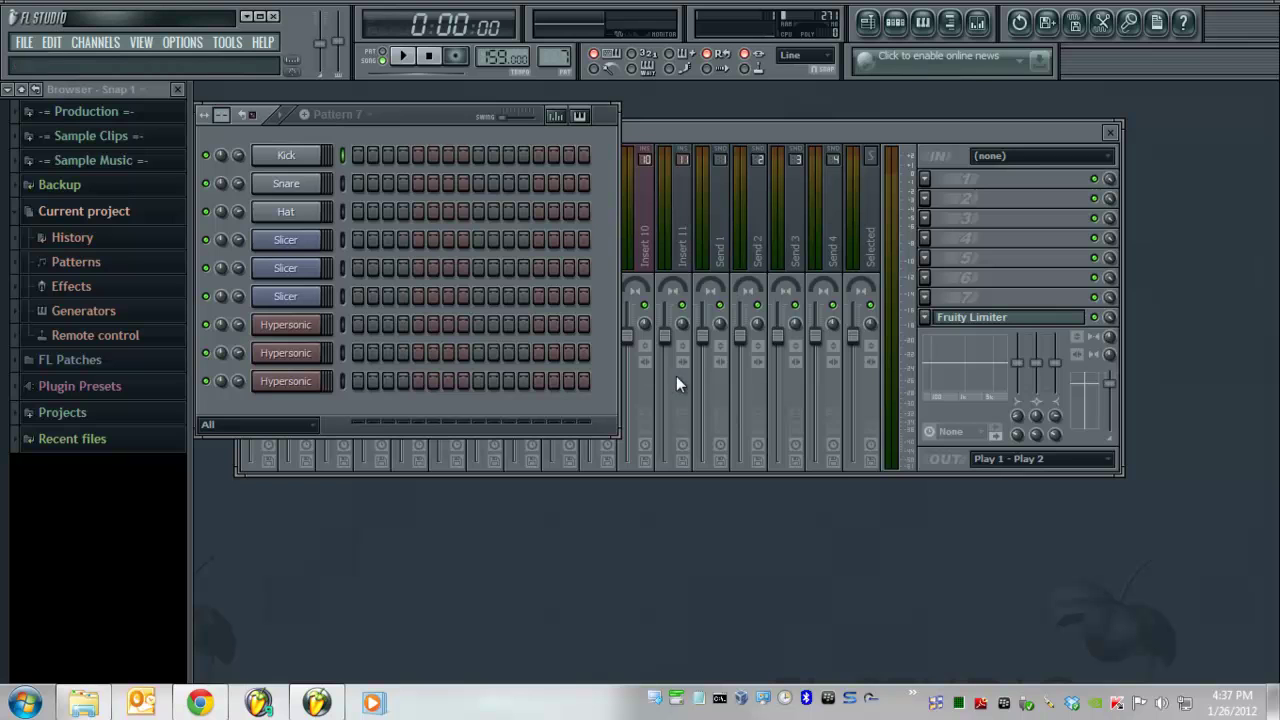
{"action": "left_click", "coordinate": [310, 333]}
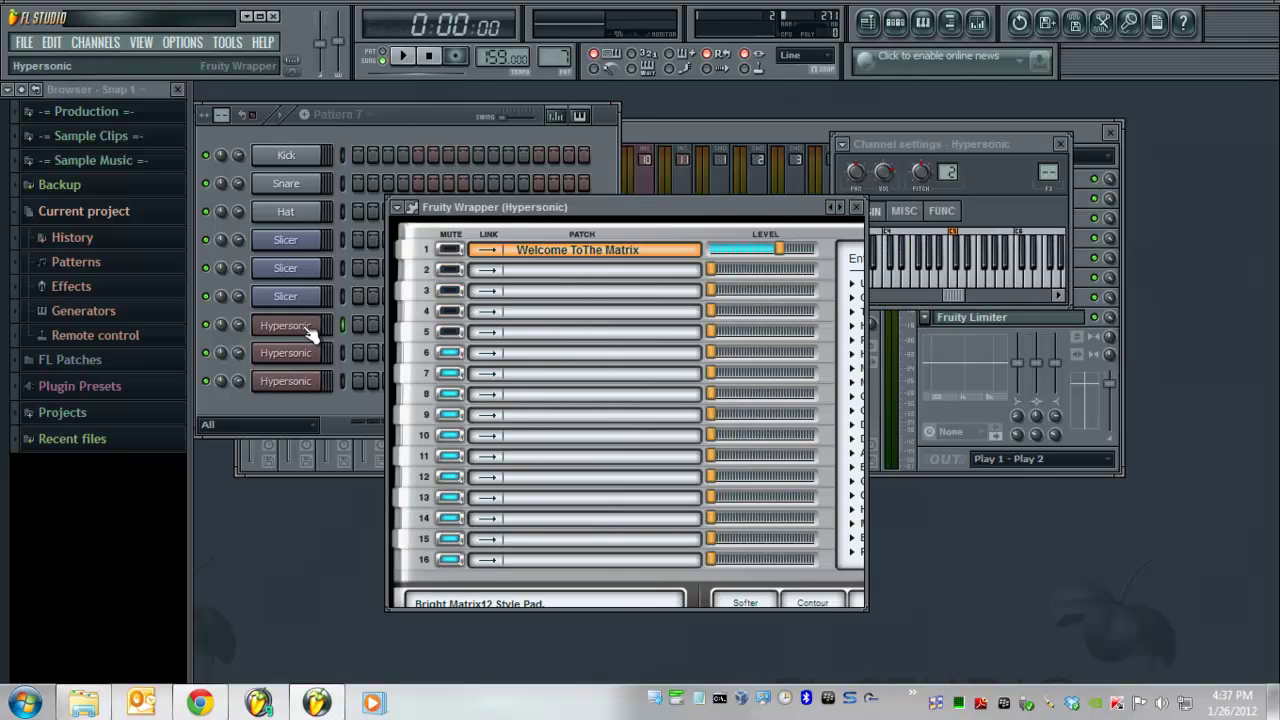
{"action": "left_click", "coordinate": [415, 206]}
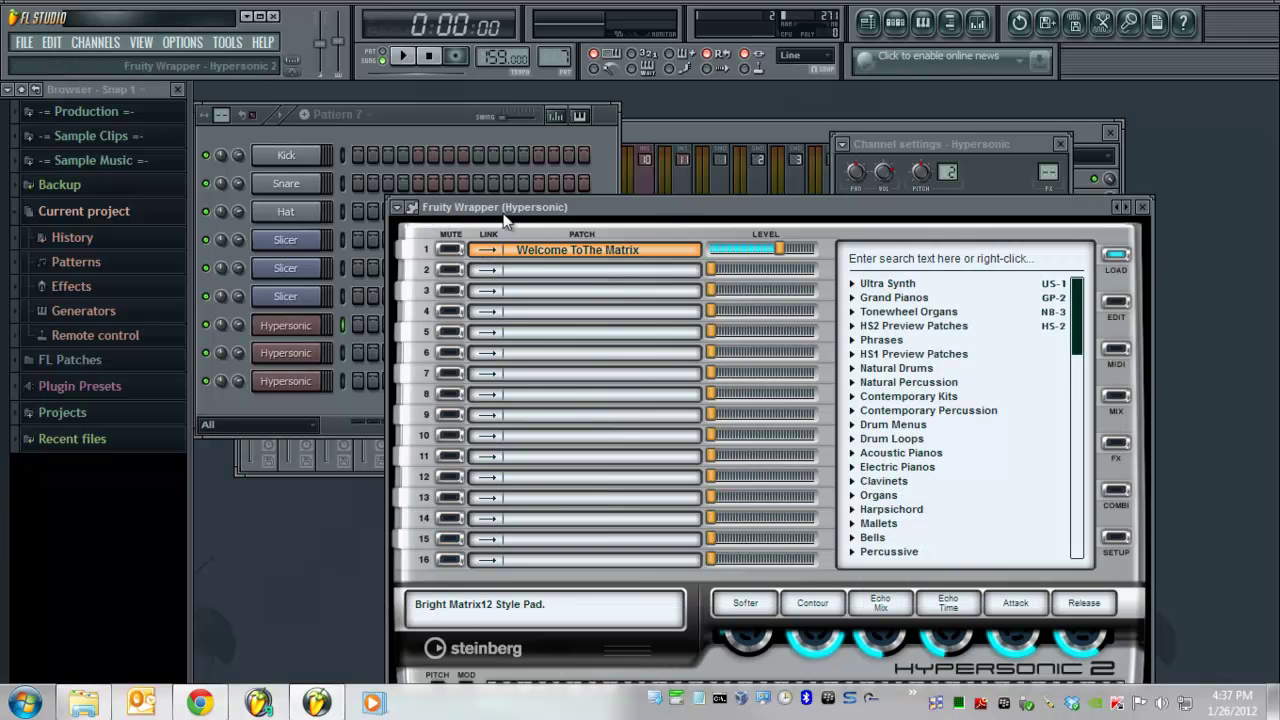
{"action": "left_click_drag", "start_coordinate": [560, 213], "coordinate": [448, 117]}
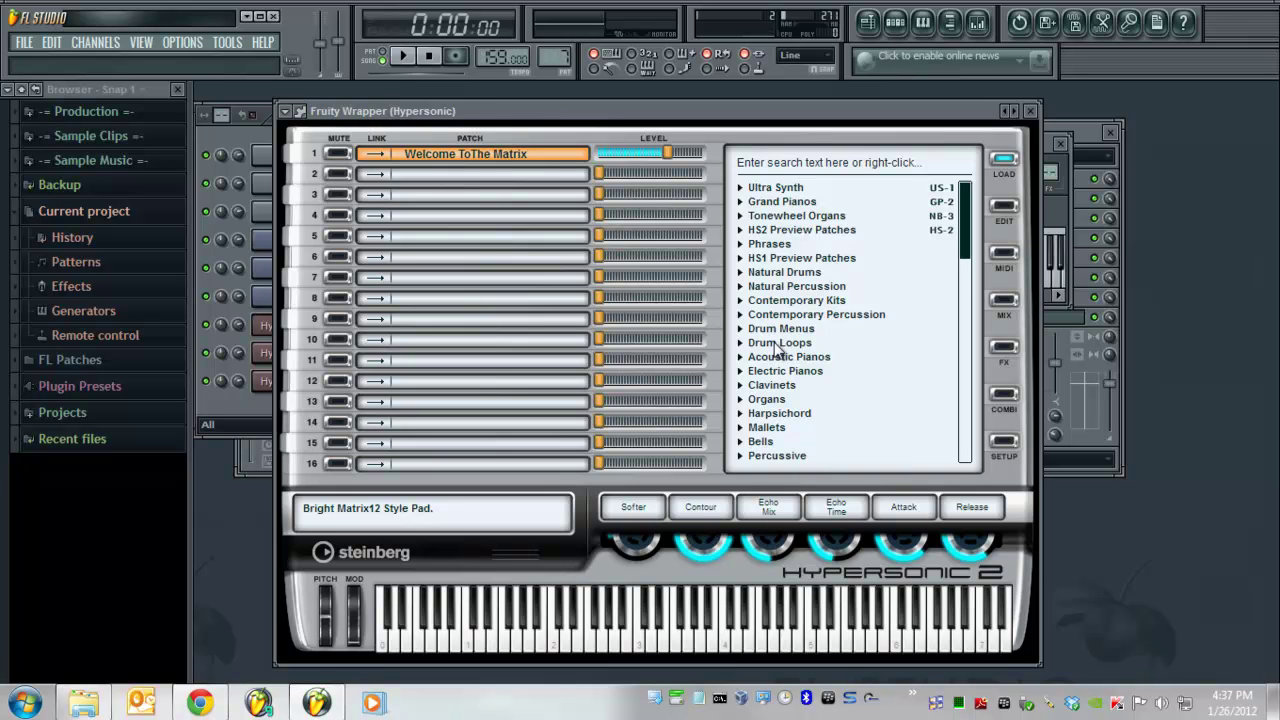
- Run regedit to review the Content Location value, compare it with the Hypersonic 2 Content1 folder path in Windows Explorer, and close both windows
{"action": "left_click", "coordinate": [25, 703]}
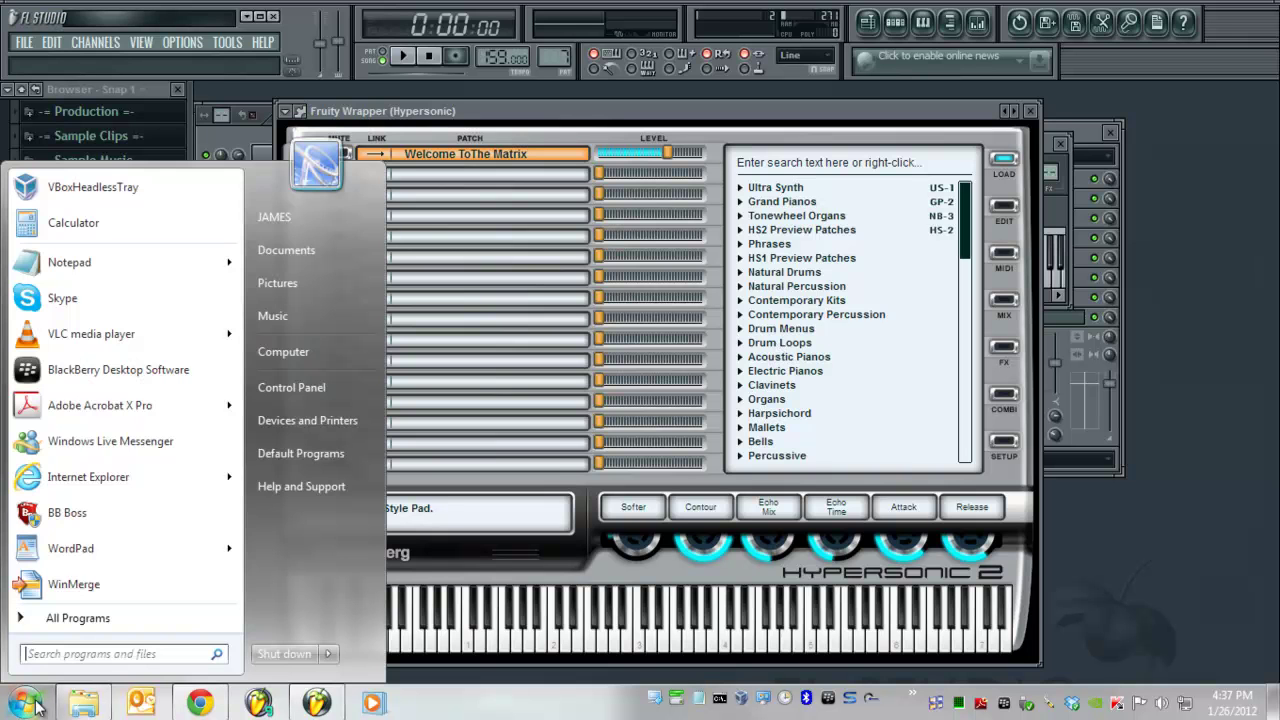
{"action": "type", "text": "regedit"}
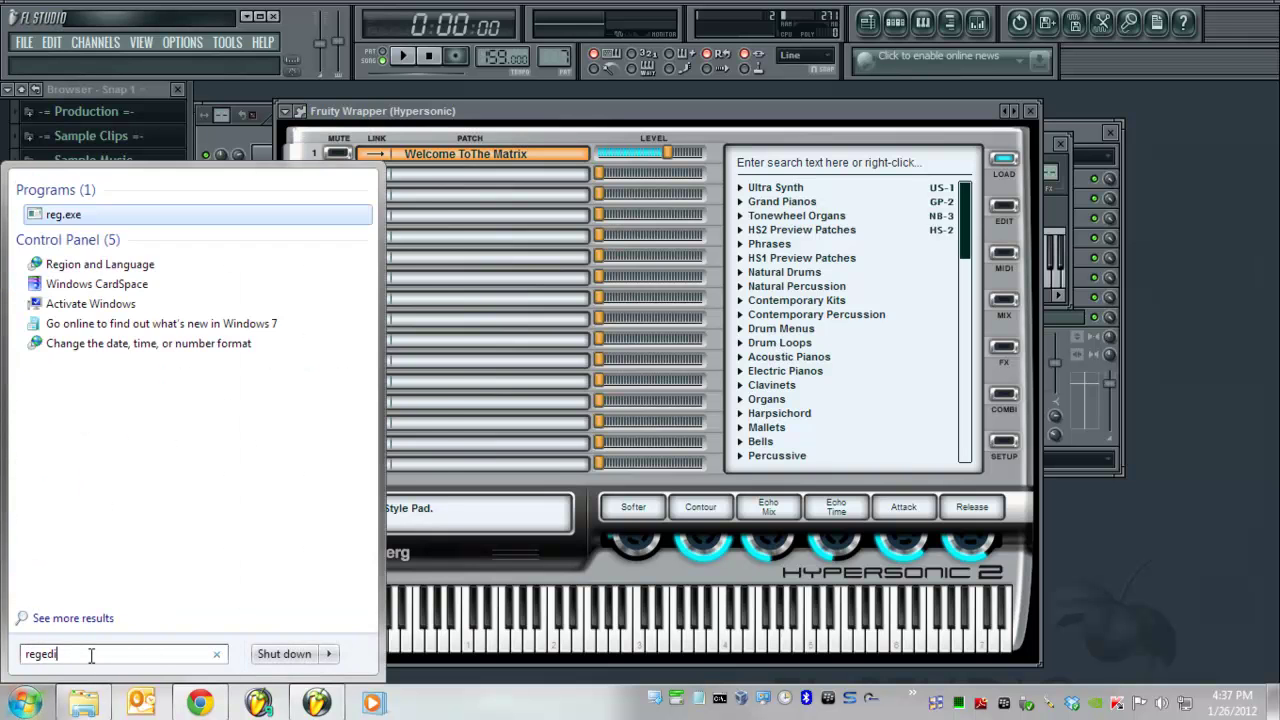
{"action": "key", "text": "Return"}
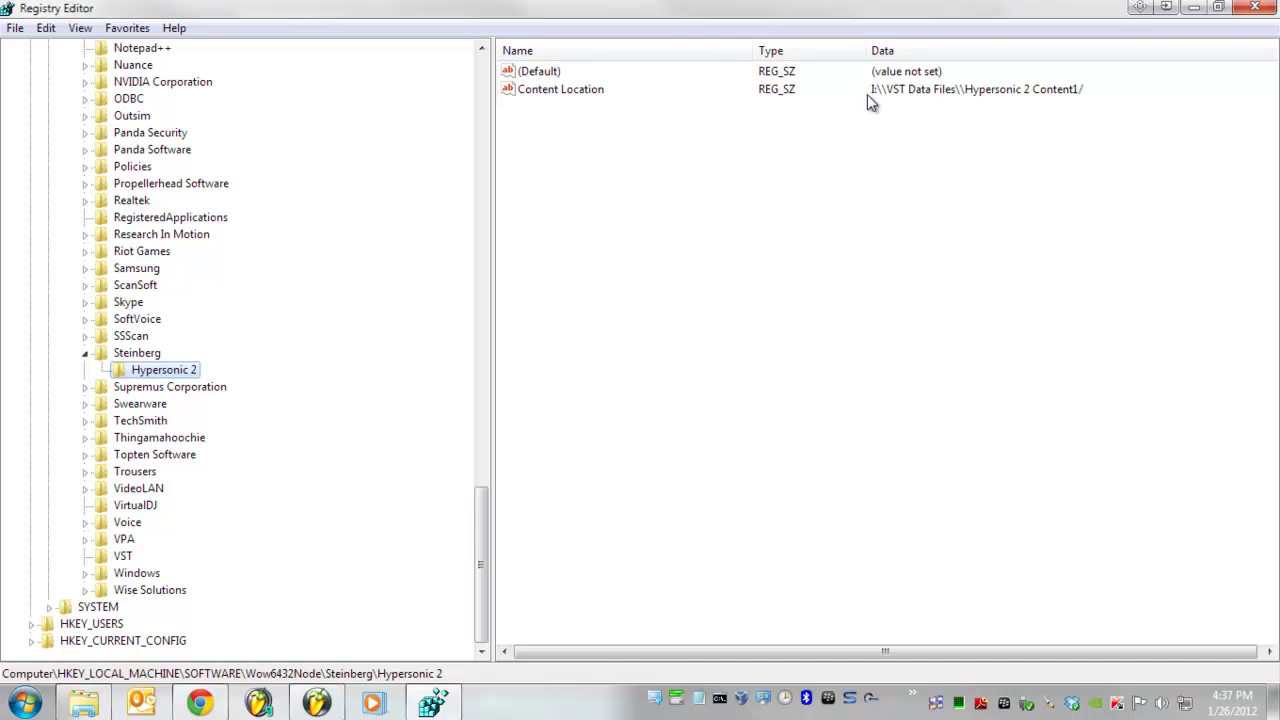
{"action": "left_click", "coordinate": [80, 705]}
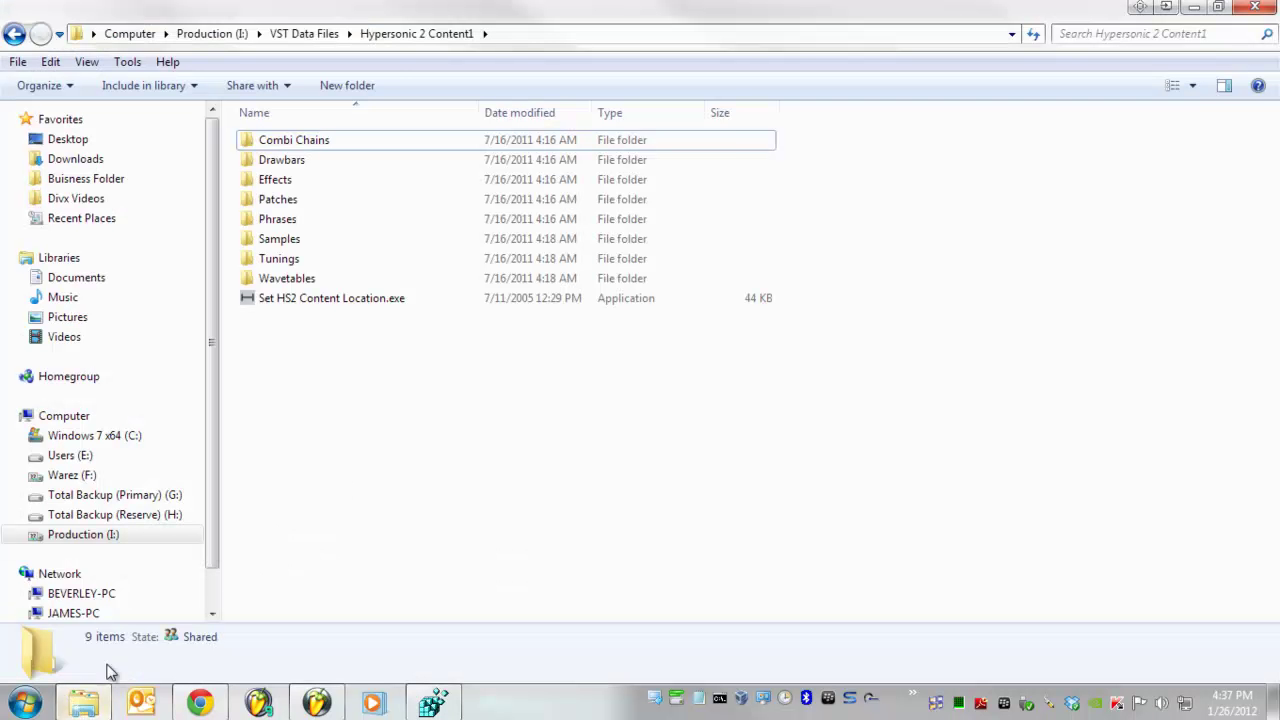
{"action": "left_click", "coordinate": [560, 38]}
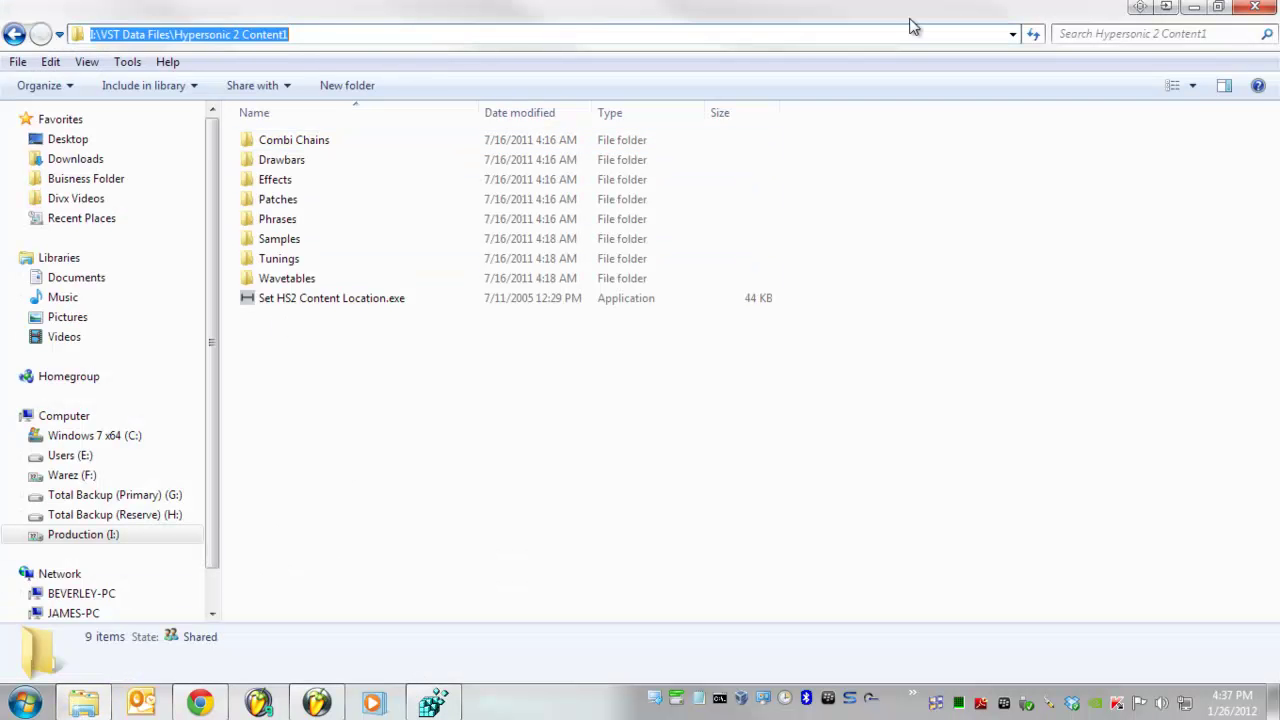
{"action": "left_click", "coordinate": [1258, 10]}
{"action": "left_click", "coordinate": [1256, 8]}
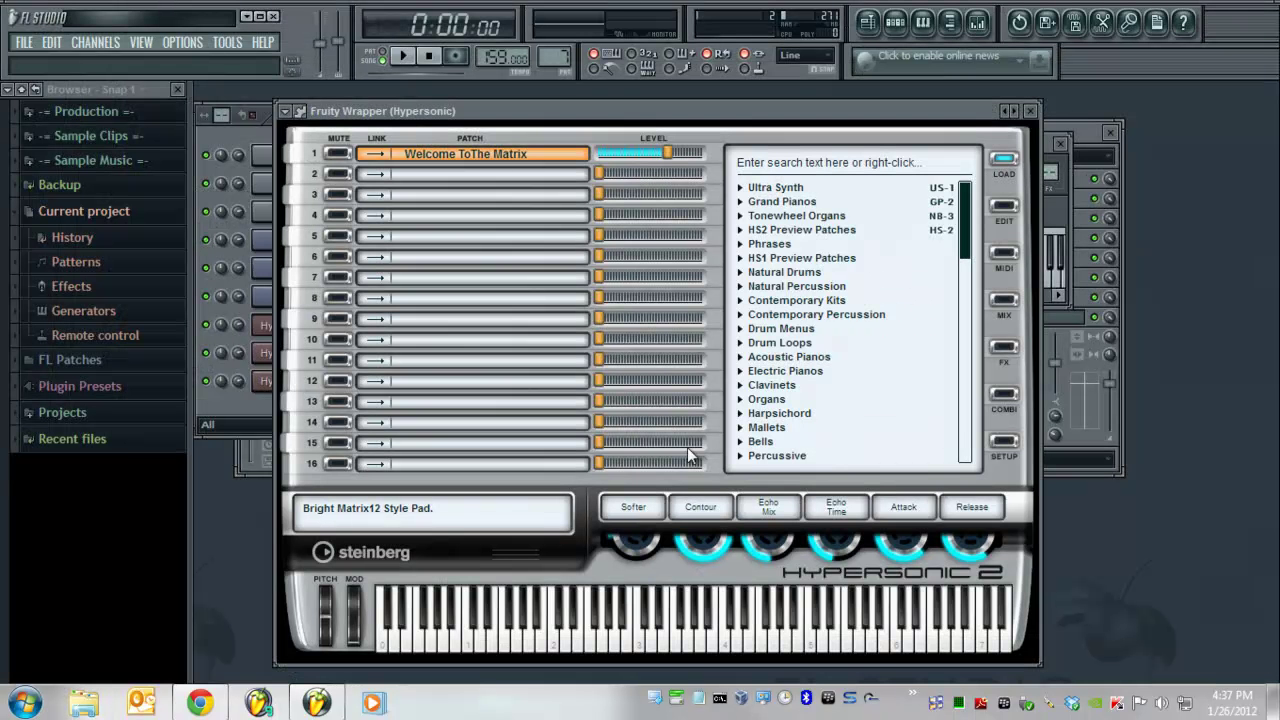
- Close and reopen the first Hypersonic channel's plugin to check that it loads, select the Organs category, and close the plugin window
{"action": "left_click", "coordinate": [1033, 116]}
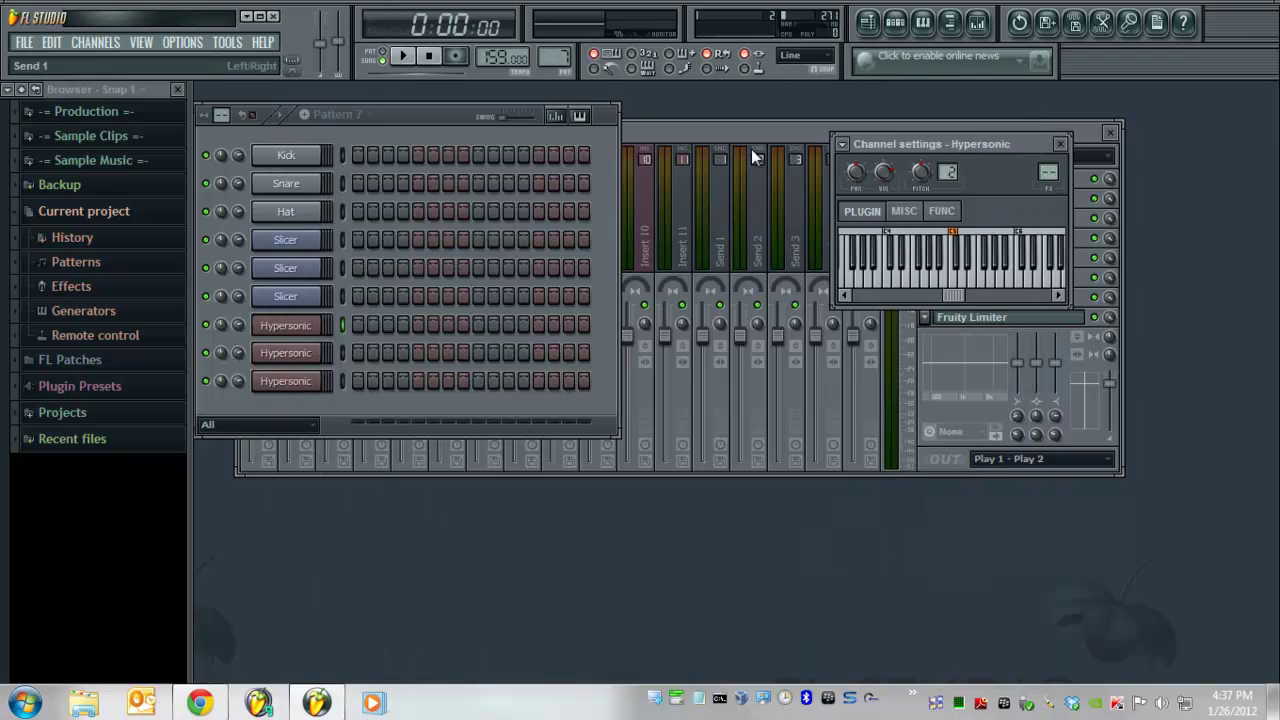
{"action": "left_click", "coordinate": [290, 338]}
{"action": "left_click", "coordinate": [292, 338]}
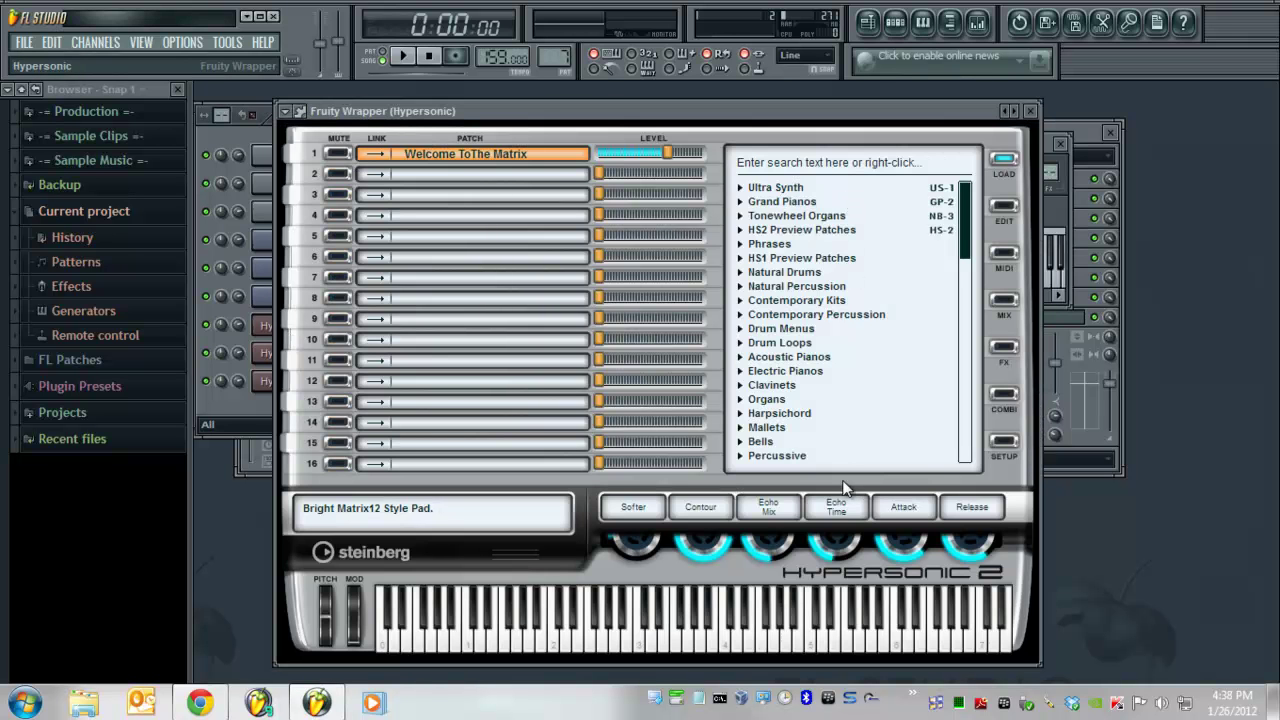
{"action": "left_click", "coordinate": [837, 398]}
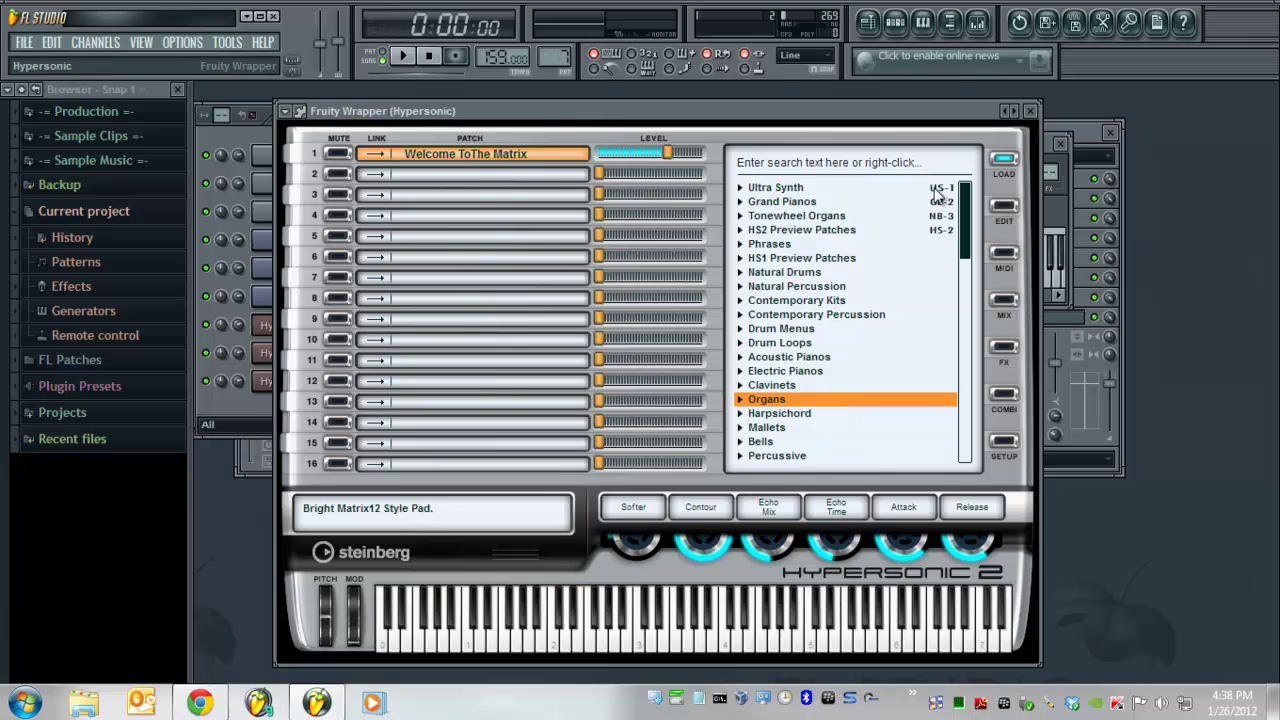
{"action": "left_click", "coordinate": [1030, 111]}
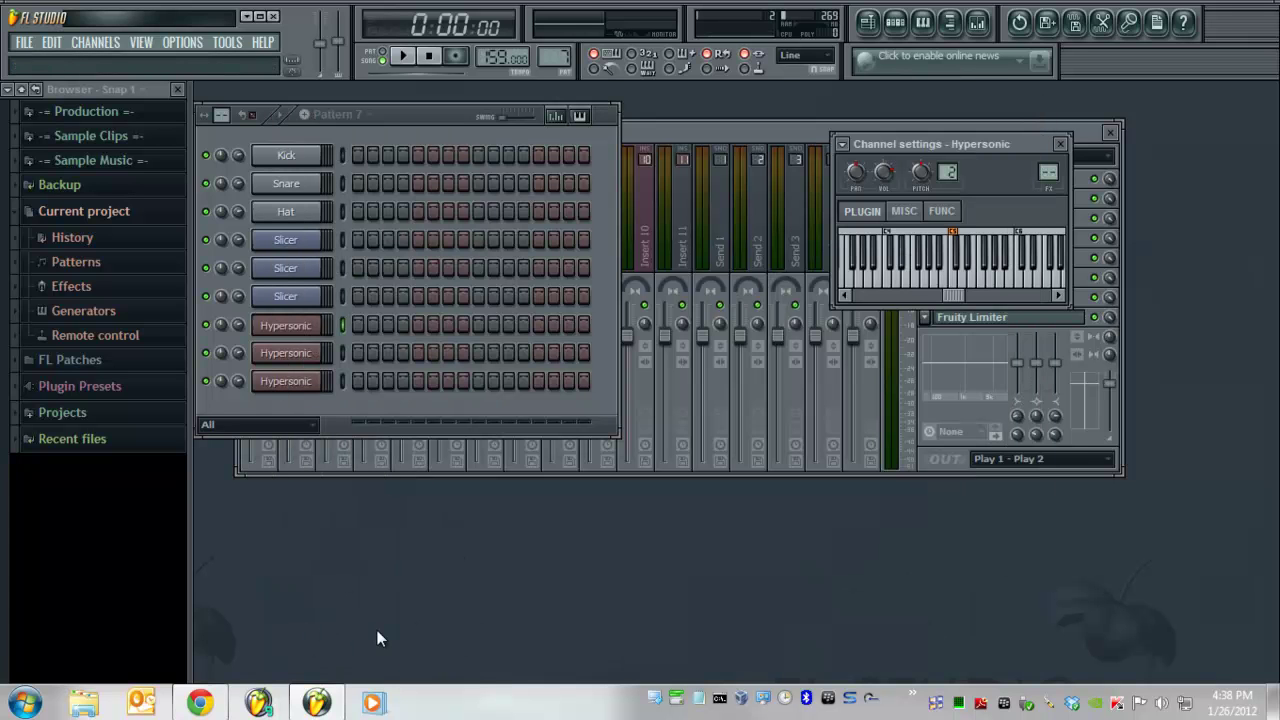